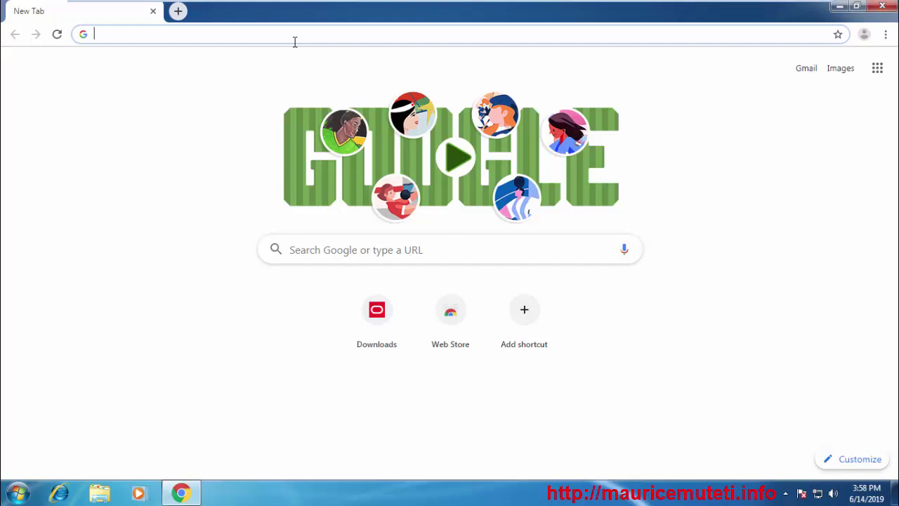
Load google.com from the address bar suggestions and type 'jdk 8' into the search box
{"action": "type", "text": "google"}
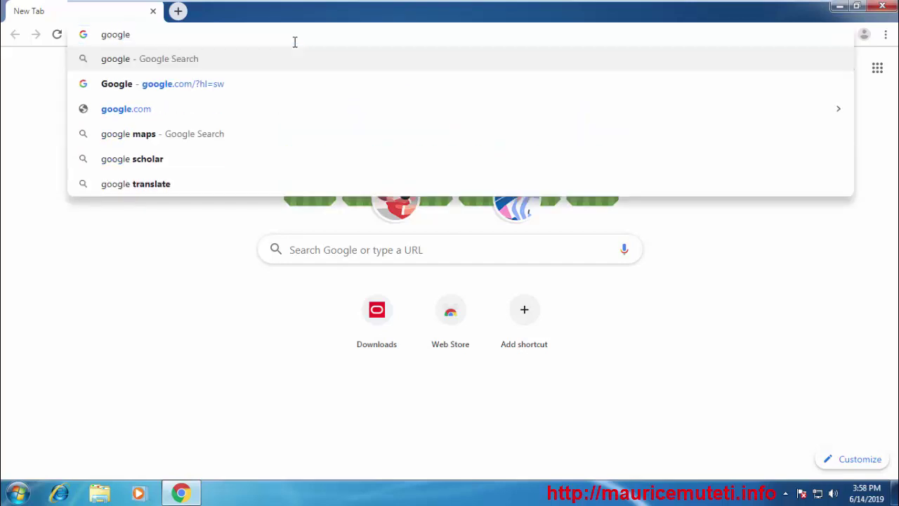
{"action": "key", "text": "Down"}
{"action": "key", "text": "Down"}
{"action": "key", "text": "Return"}
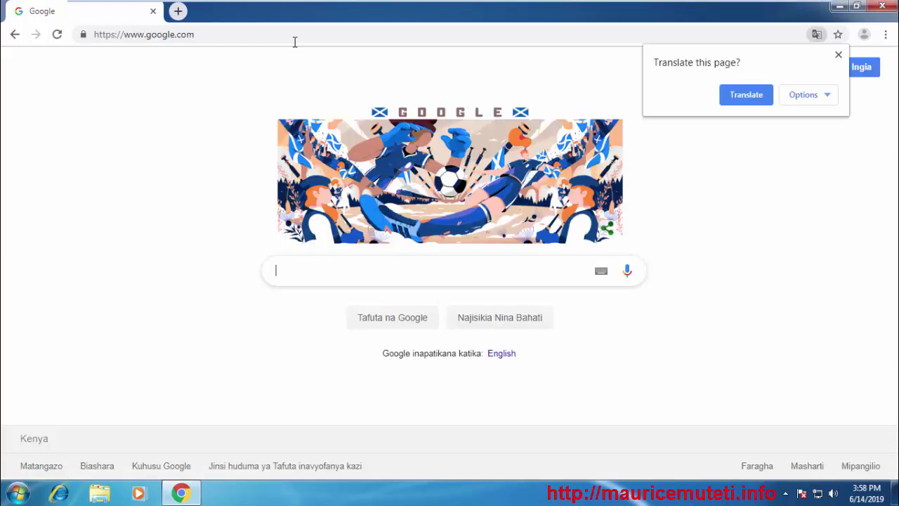
{"action": "type", "text": "jdk "}
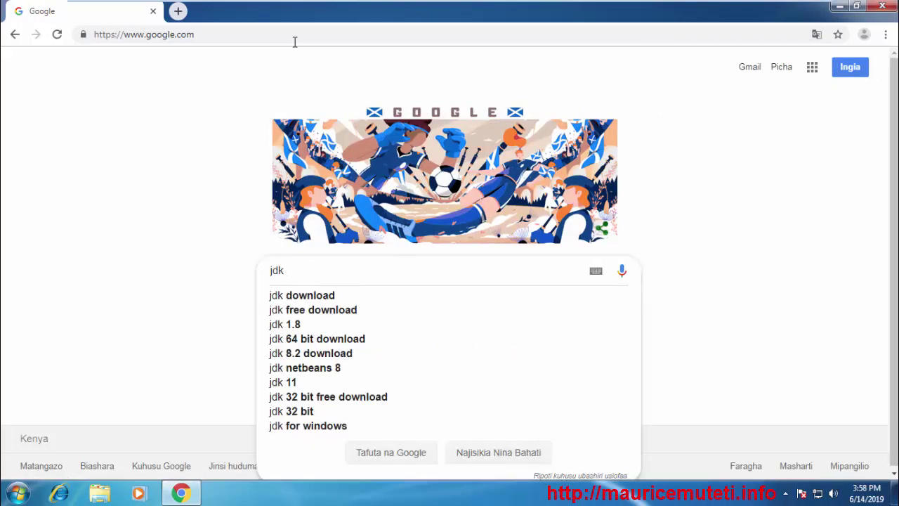
{"action": "type", "text": "8"}
Search 'jdk 8', open Oracle's JDK 8 downloads page and accept the 8u212 license agreement
{"action": "key", "text": "Return"}
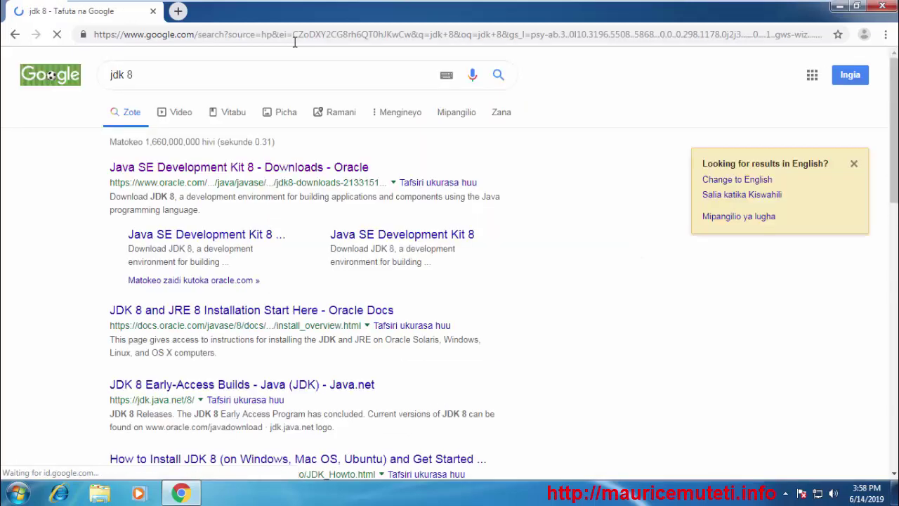
{"action": "left_click", "coordinate": [227, 172]}
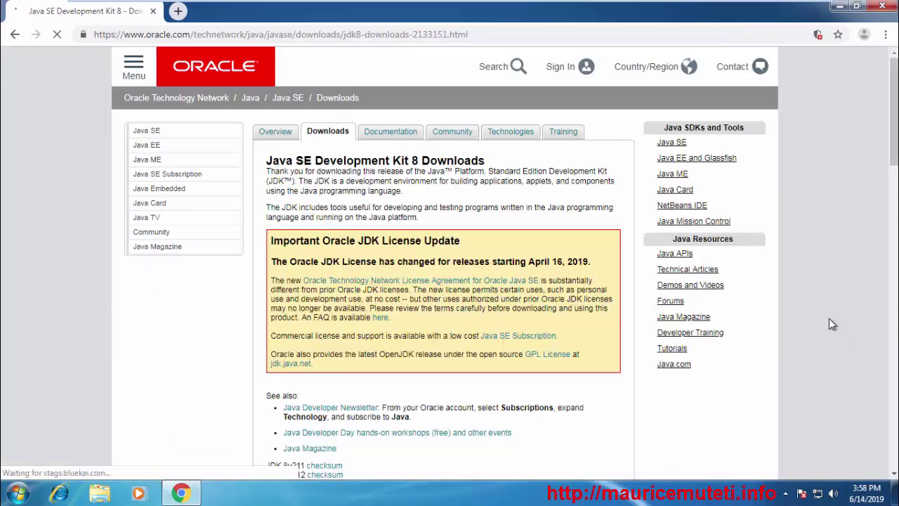
{"action": "scroll", "coordinate": [832, 314], "scroll_direction": "down", "scroll_amount": 1}
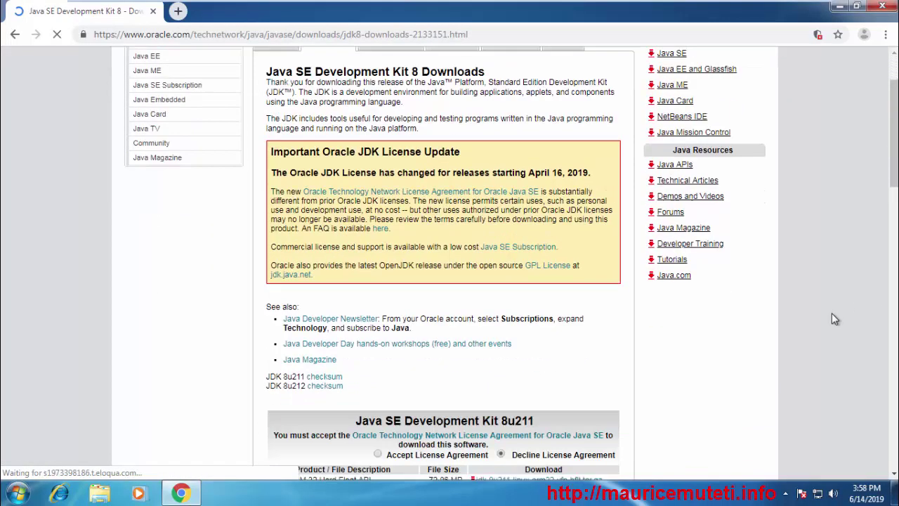
{"action": "scroll", "coordinate": [831, 319], "scroll_direction": "down", "scroll_amount": 8}
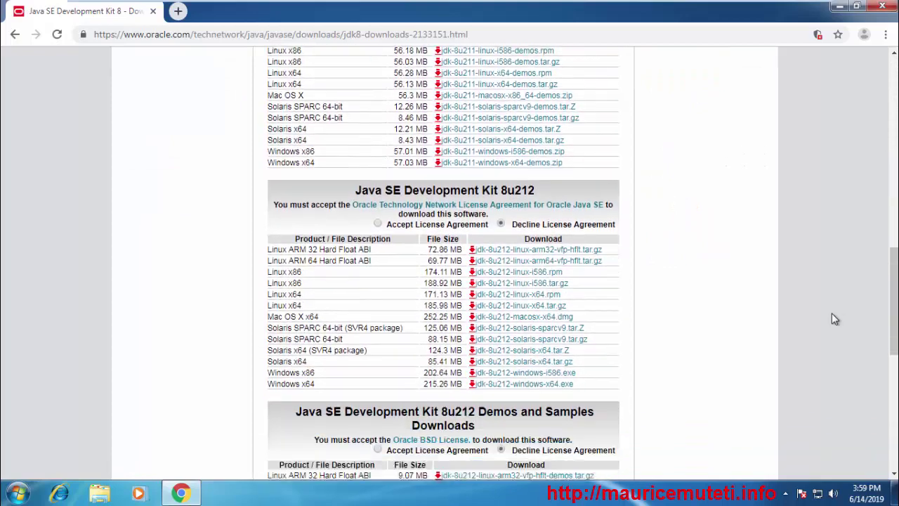
{"action": "scroll", "coordinate": [832, 313], "scroll_direction": "down", "scroll_amount": 7}
{"action": "scroll", "coordinate": [832, 312], "scroll_direction": "up", "scroll_amount": 6}
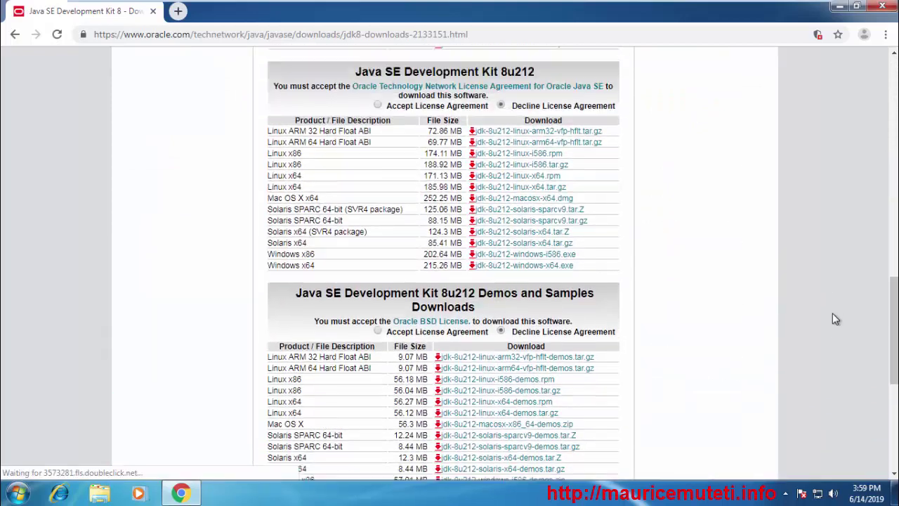
{"action": "scroll", "coordinate": [832, 312], "scroll_direction": "up", "scroll_amount": 1}
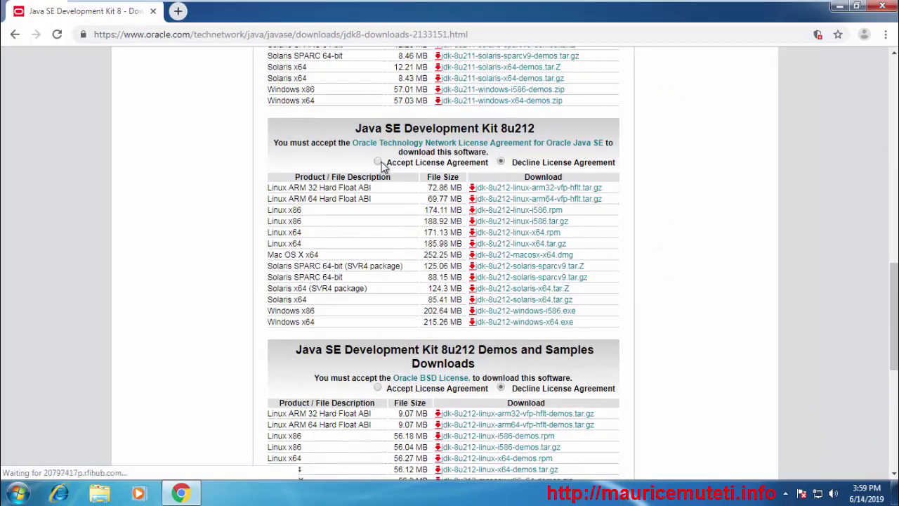
{"action": "left_click", "coordinate": [379, 162]}
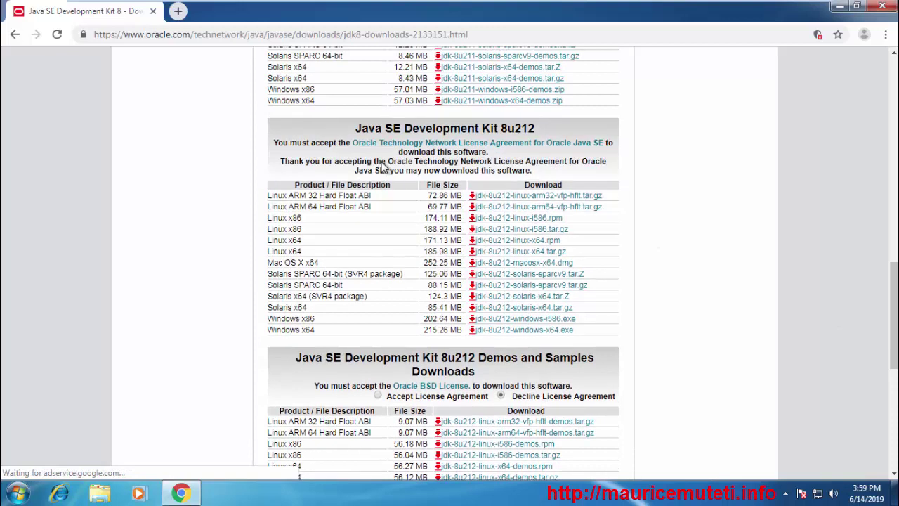
Request the JDK 8u212 Windows x64 download and sign in with the Oracle account username and password
{"action": "left_click", "coordinate": [510, 330]}
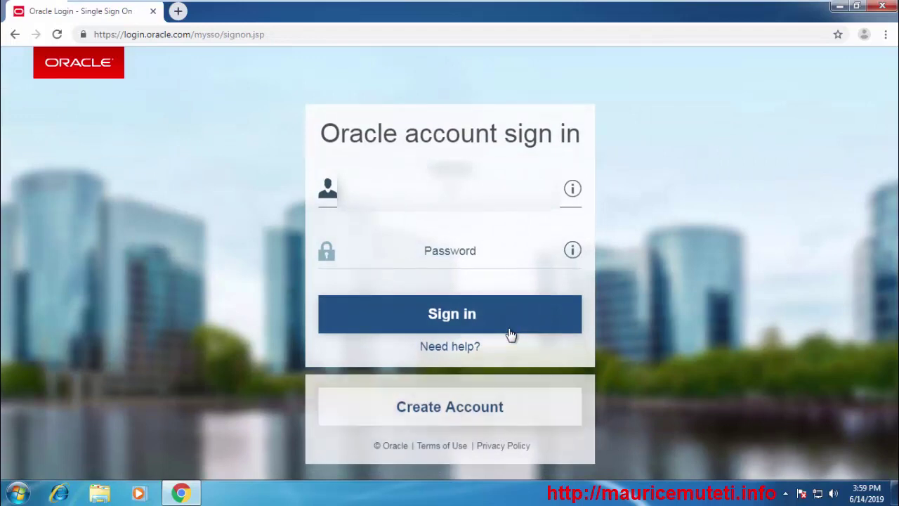
{"action": "left_click", "coordinate": [510, 327]}
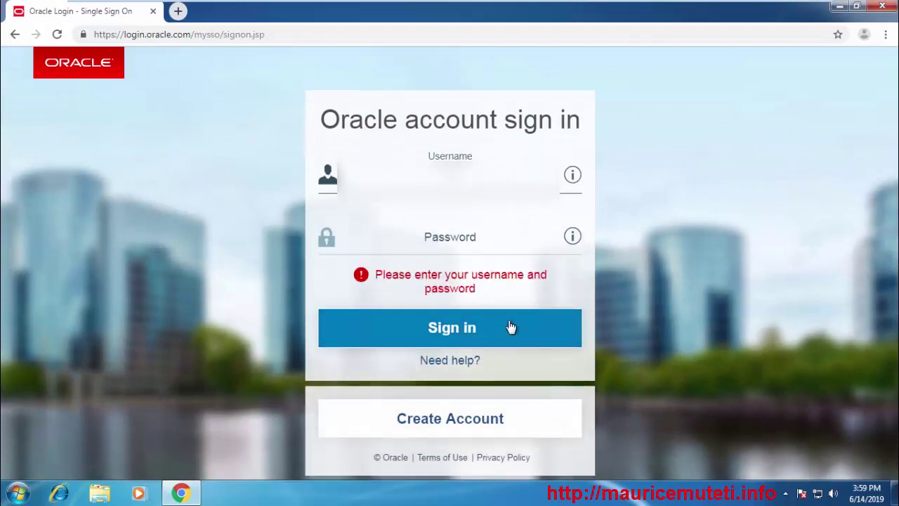
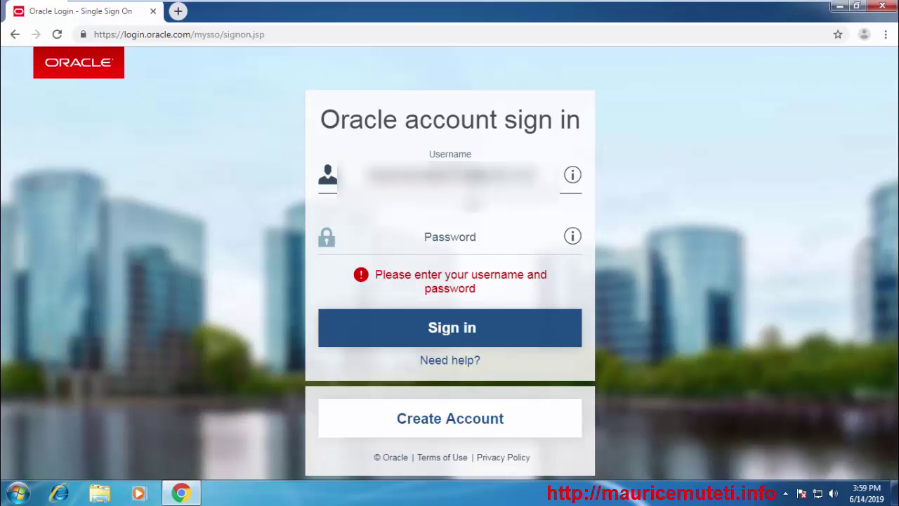
{"action": "left_click", "coordinate": [451, 237]}
{"action": "type", "text": "**********"}
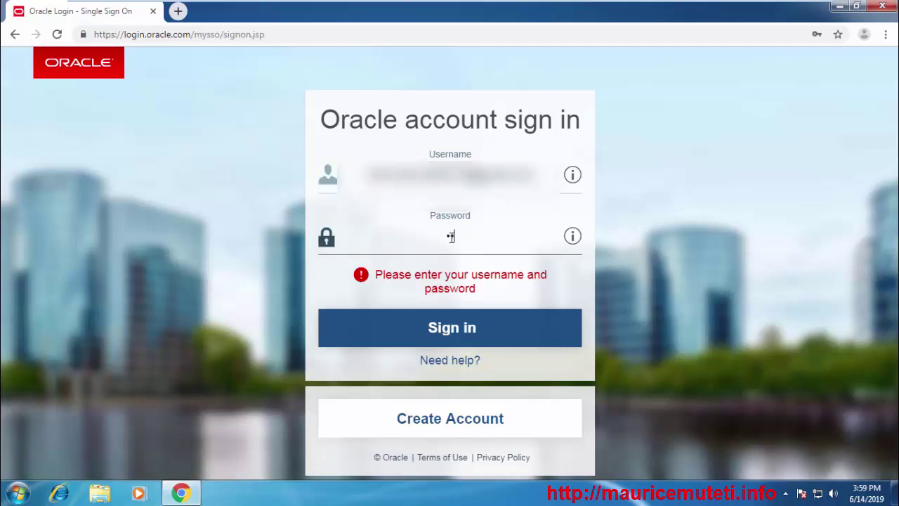
{"action": "left_click", "coordinate": [338, 322]}
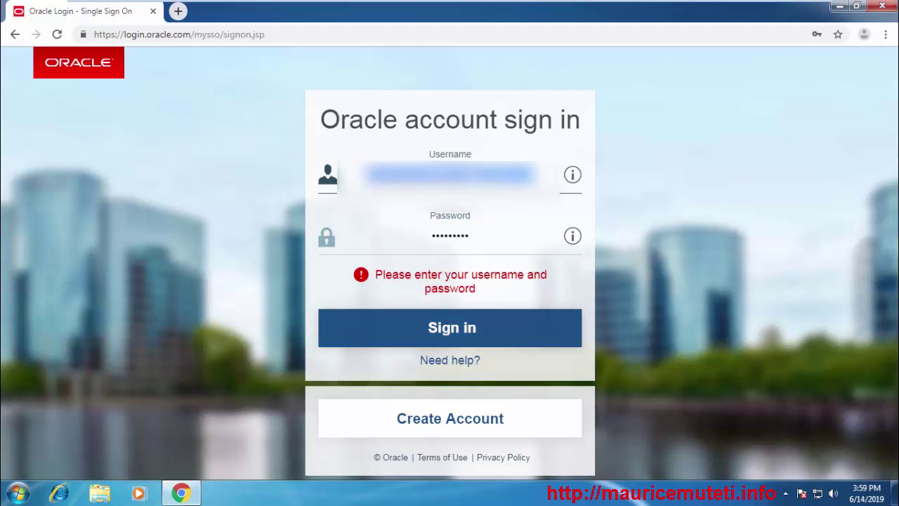
{"action": "left_click", "coordinate": [455, 325]}
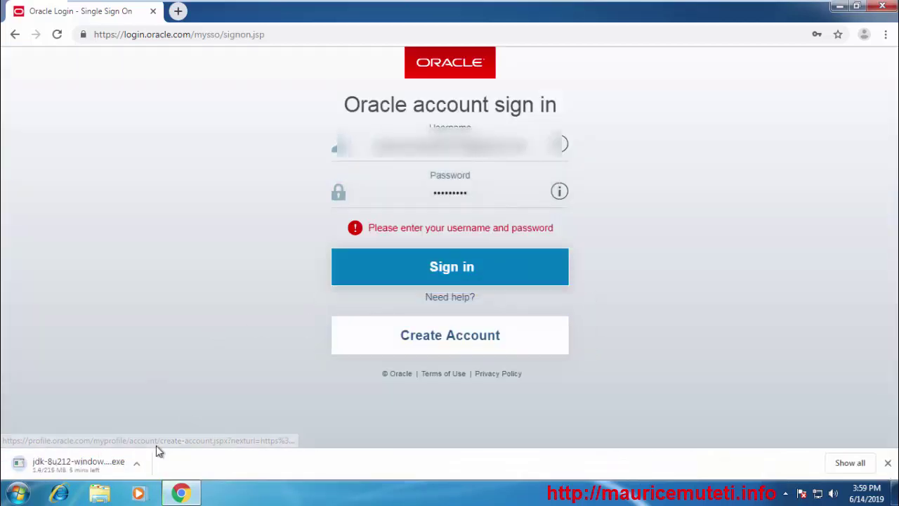
Cancel the running jdk-8u212-windows-x64.exe download from the download bar
{"action": "left_click", "coordinate": [138, 462]}
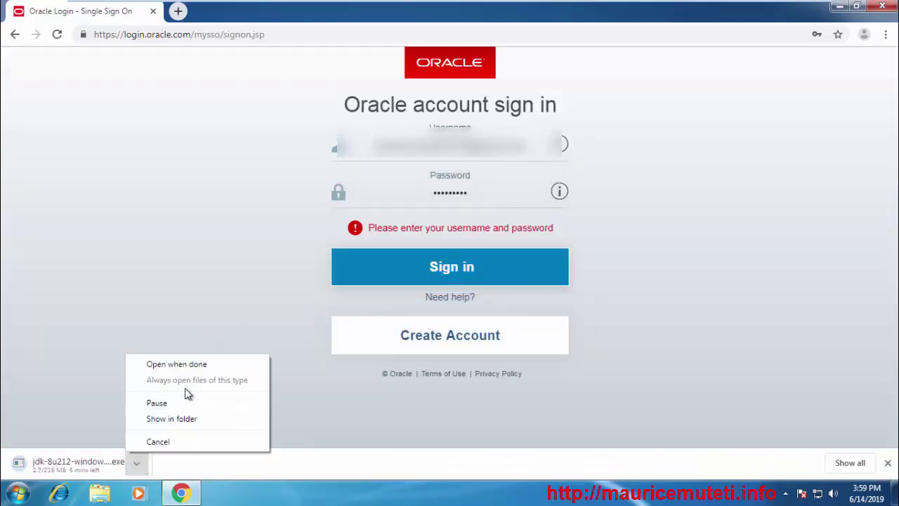
{"action": "left_click", "coordinate": [68, 366]}
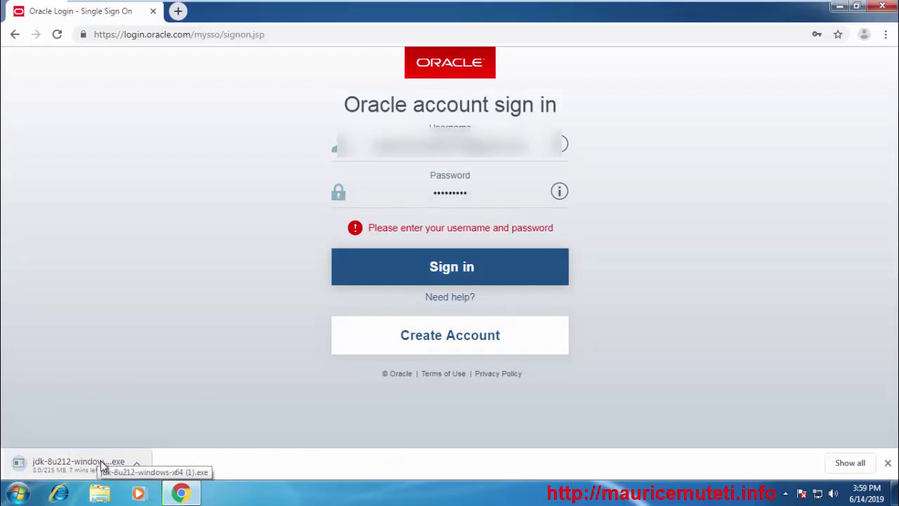
{"action": "left_click", "coordinate": [137, 462]}
{"action": "left_click", "coordinate": [181, 443]}
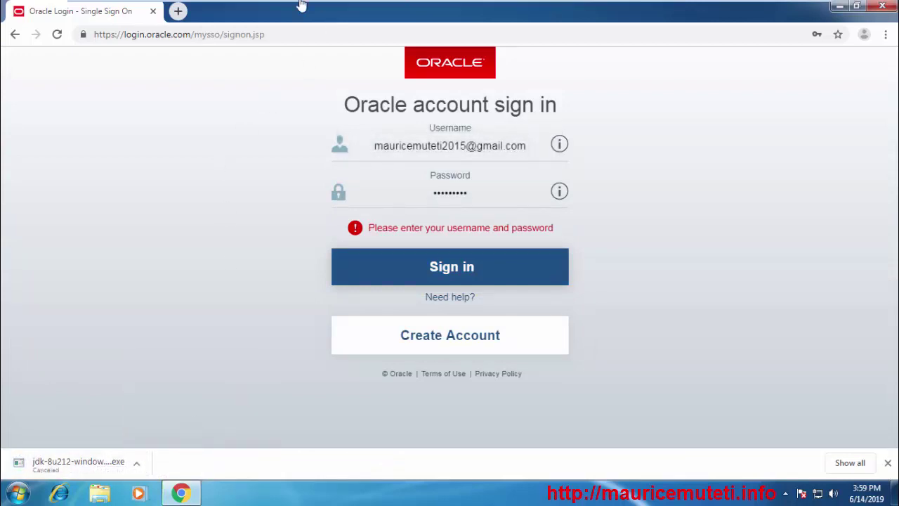
{"action": "left_click", "coordinate": [179, 12]}
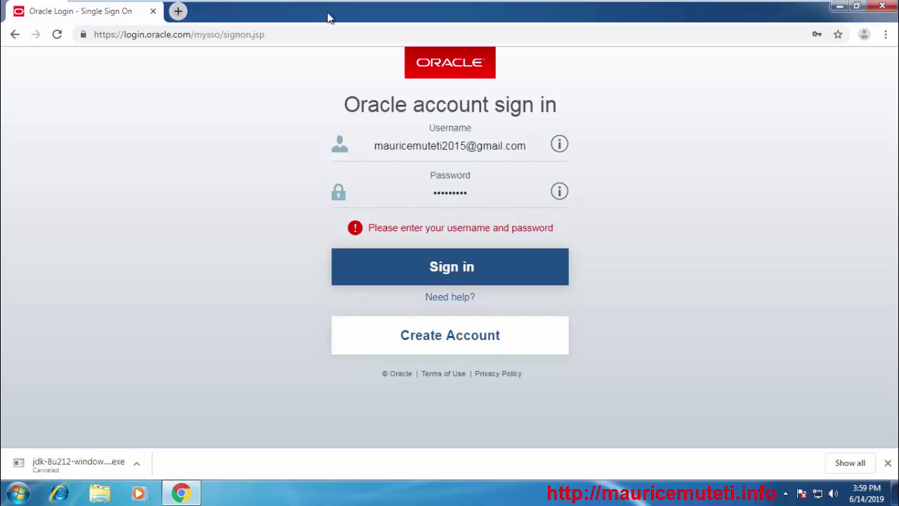
Launch jdk-8u212-windows-x64 from the Downloads folder and approve it in User Account Control
{"action": "left_click", "coordinate": [181, 493]}
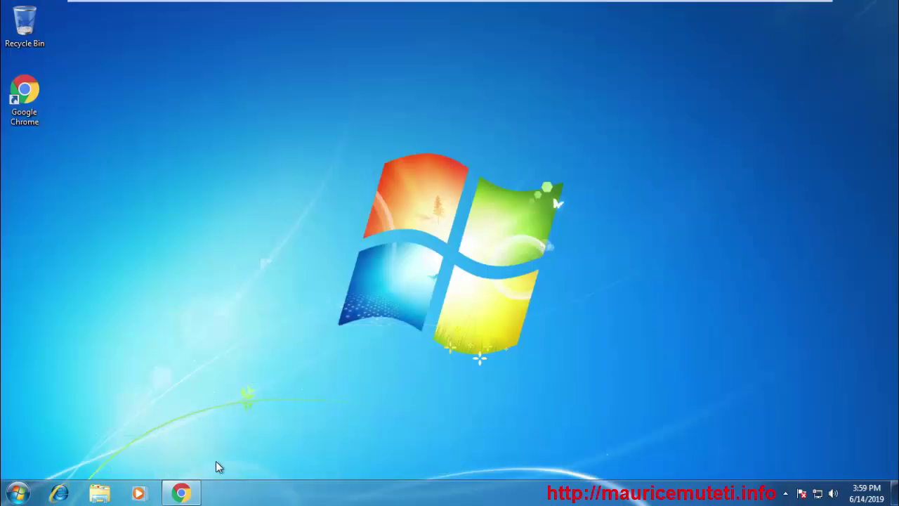
{"action": "left_click", "coordinate": [99, 494]}
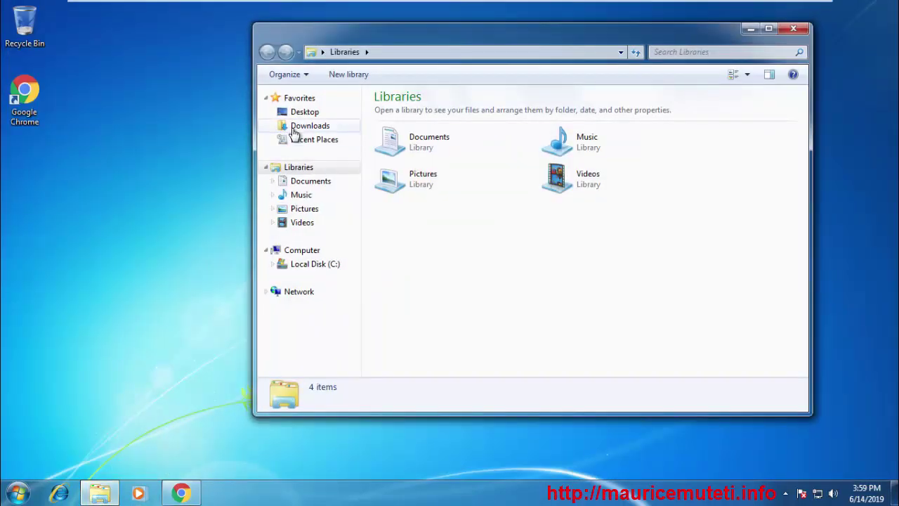
{"action": "double_click", "coordinate": [521, 32]}
{"action": "left_click", "coordinate": [73, 102]}
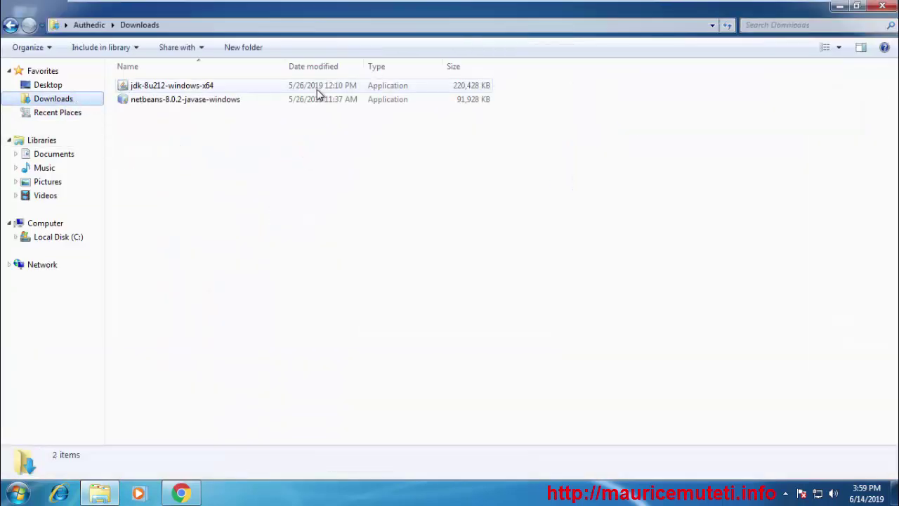
{"action": "double_click", "coordinate": [222, 86]}
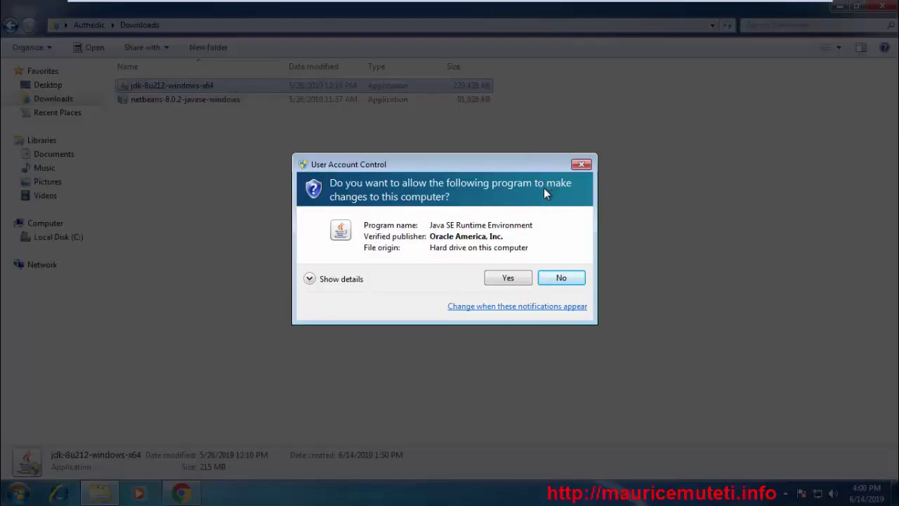
{"action": "left_click", "coordinate": [508, 278]}
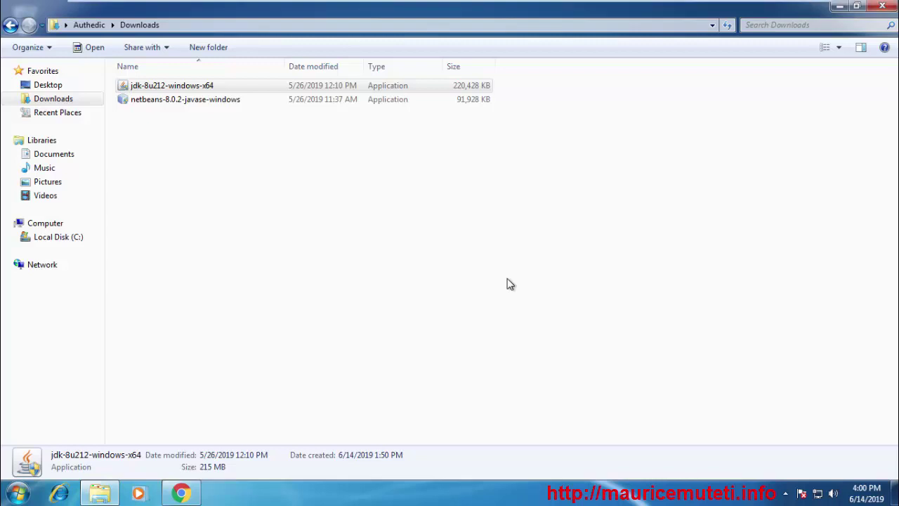
{"action": "left_click", "coordinate": [840, 5]}
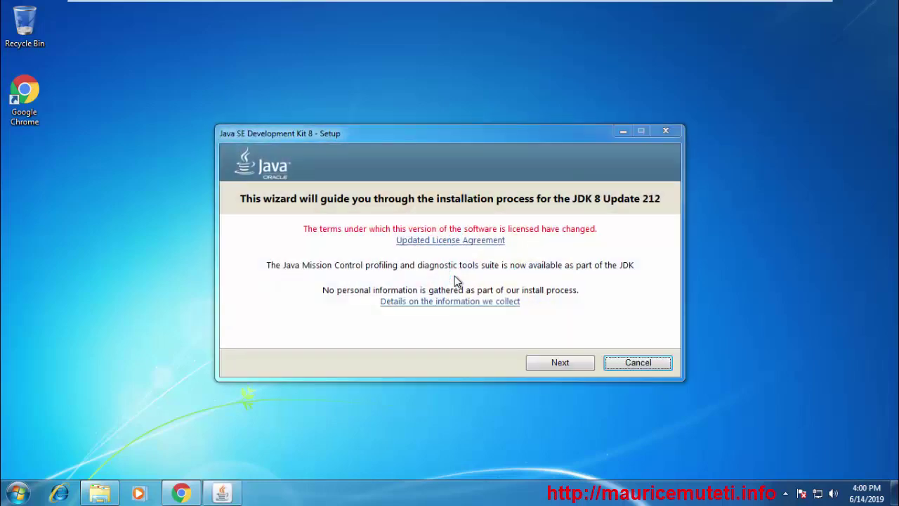
Open Command Prompt through the Start menu search for cmd
{"action": "left_click", "coordinate": [11, 499]}
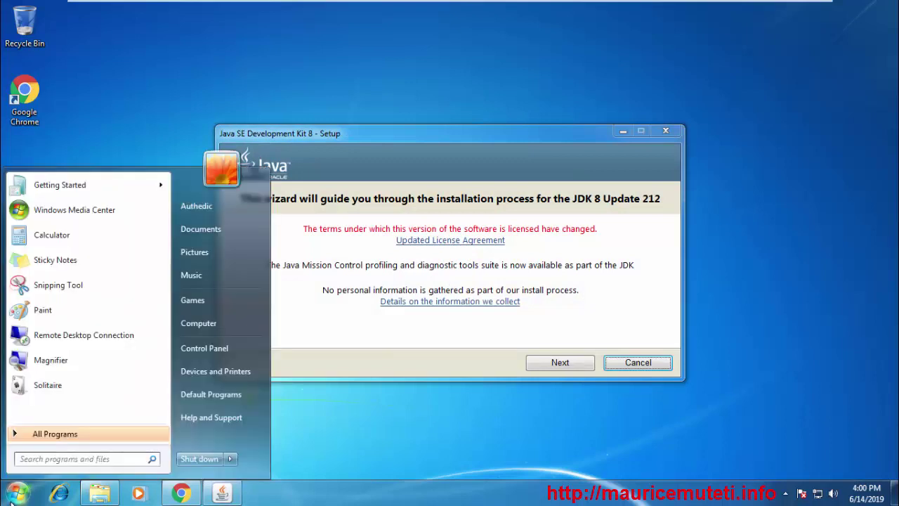
{"action": "type", "text": "cmd"}
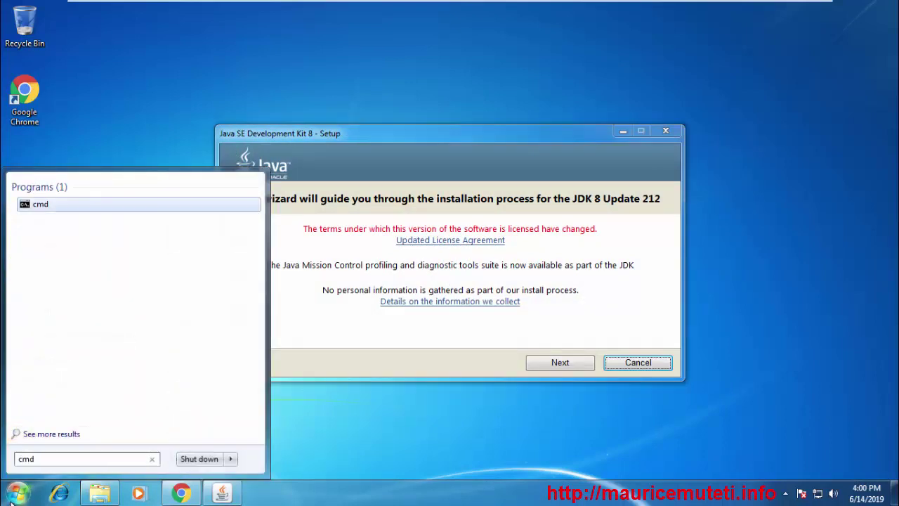
{"action": "key", "text": "Return"}
Run java, javac and javac -version, each reported as not recognized
{"action": "type", "text": "j"}
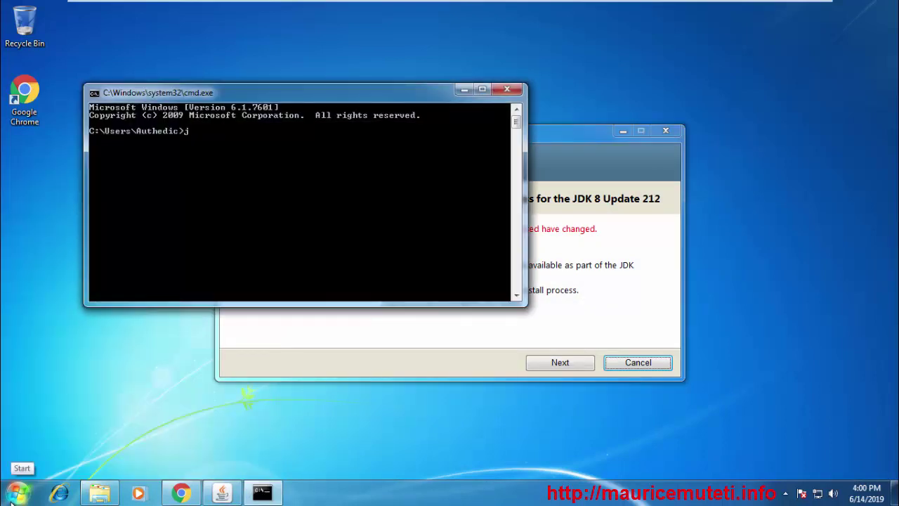
{"action": "type", "text": "ava"}
{"action": "key", "text": "Return"}
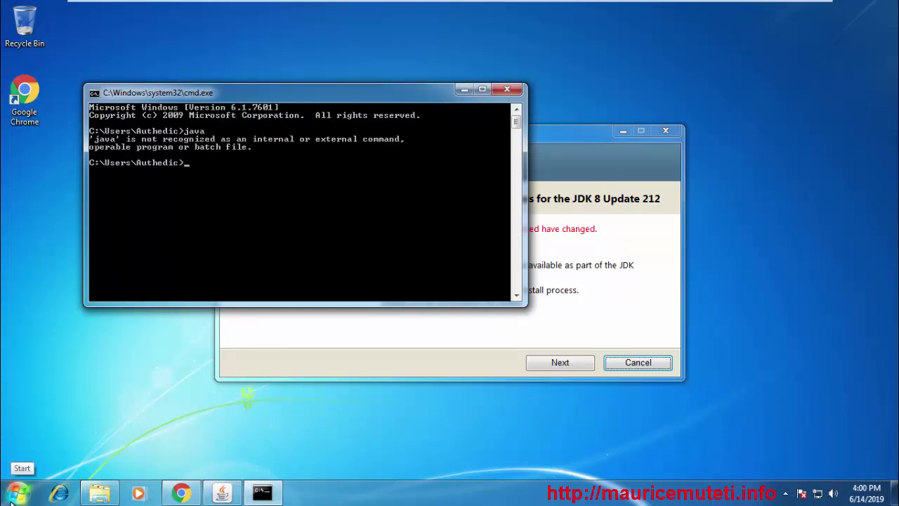
{"action": "type", "text": "java"}
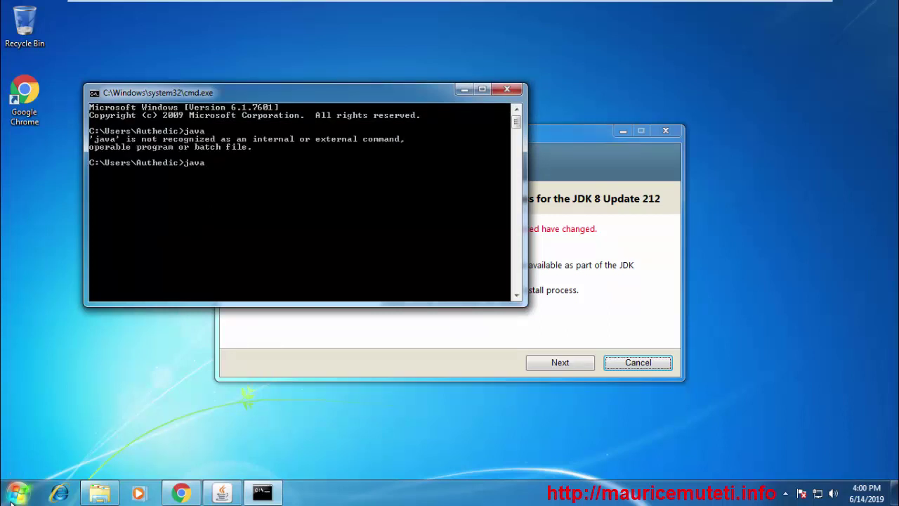
{"action": "type", "text": "c"}
{"action": "key", "text": "Return"}
{"action": "key", "text": "Up"}
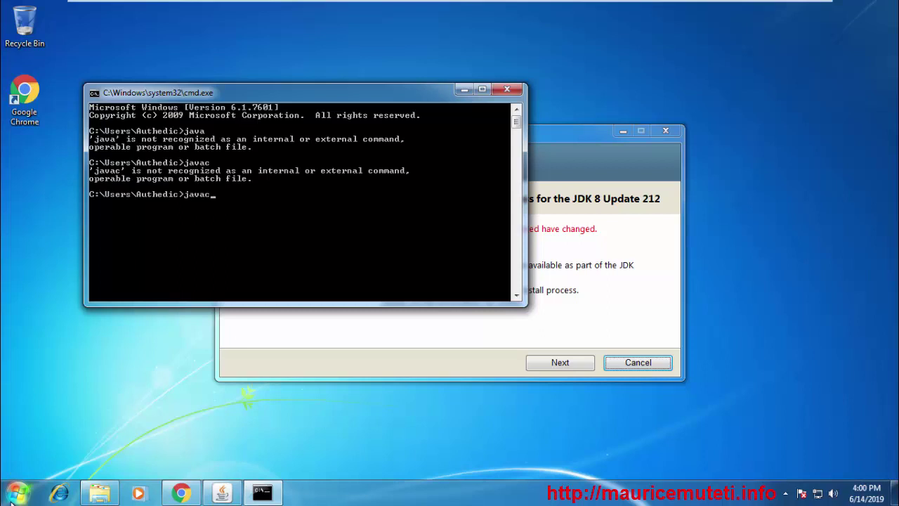
{"action": "type", "text": "-version"}
{"action": "key", "text": "Return"}
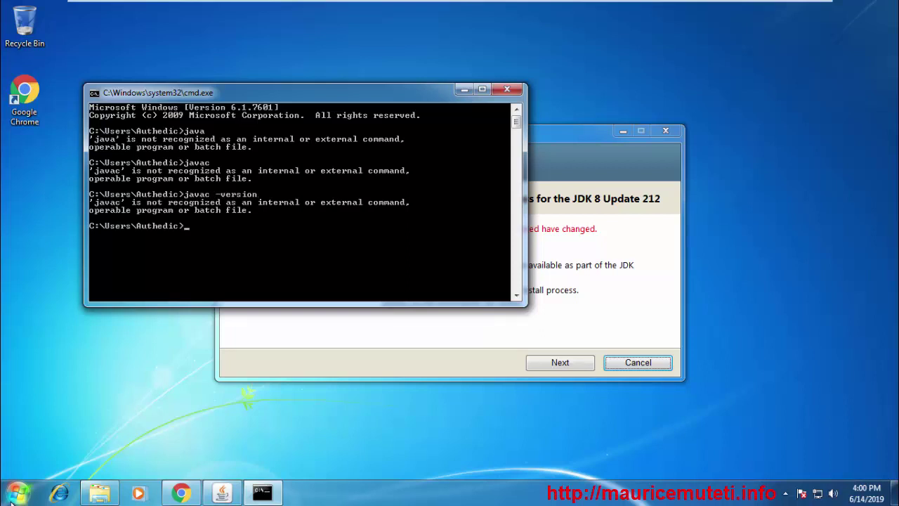
{"action": "left_click", "coordinate": [463, 91]}
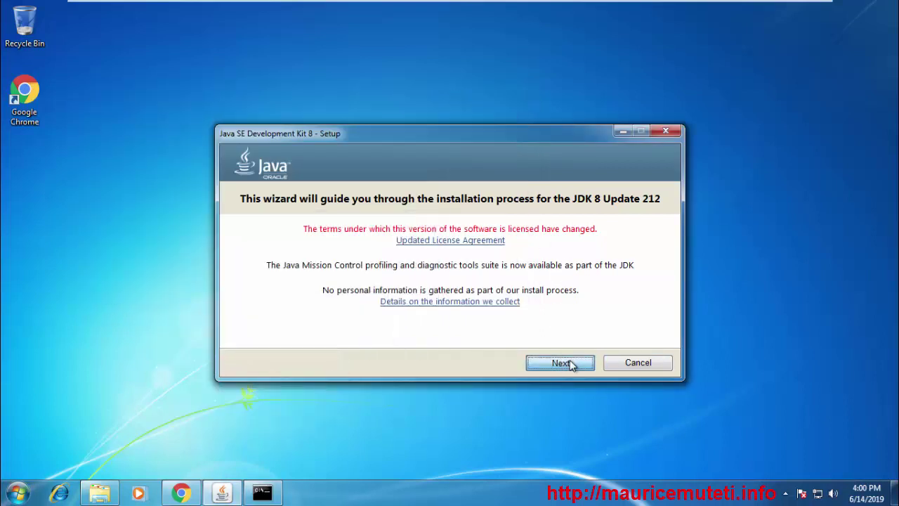
Pass the welcome page and keep the default features in C:\Program Files\Java\jdk1.8.0_212\
{"action": "left_click", "coordinate": [570, 360]}
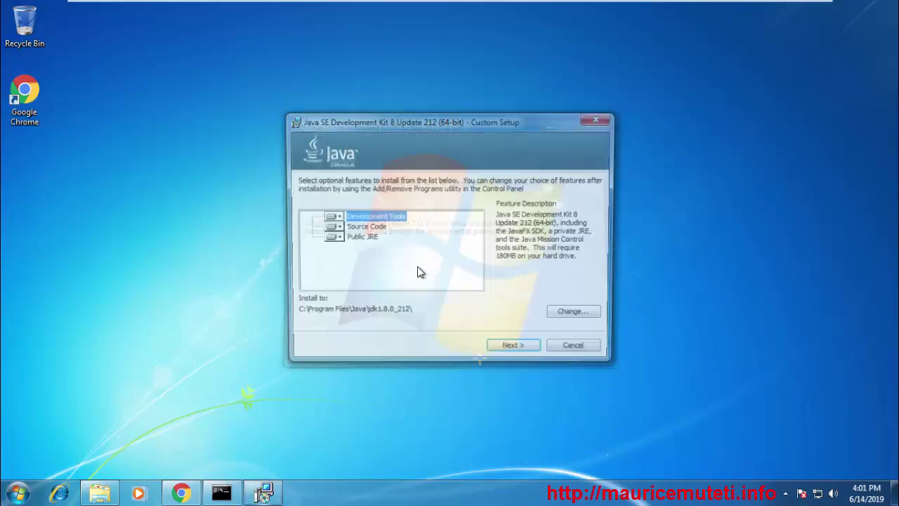
{"action": "left_click_drag", "start_coordinate": [460, 115], "coordinate": [525, 80]}
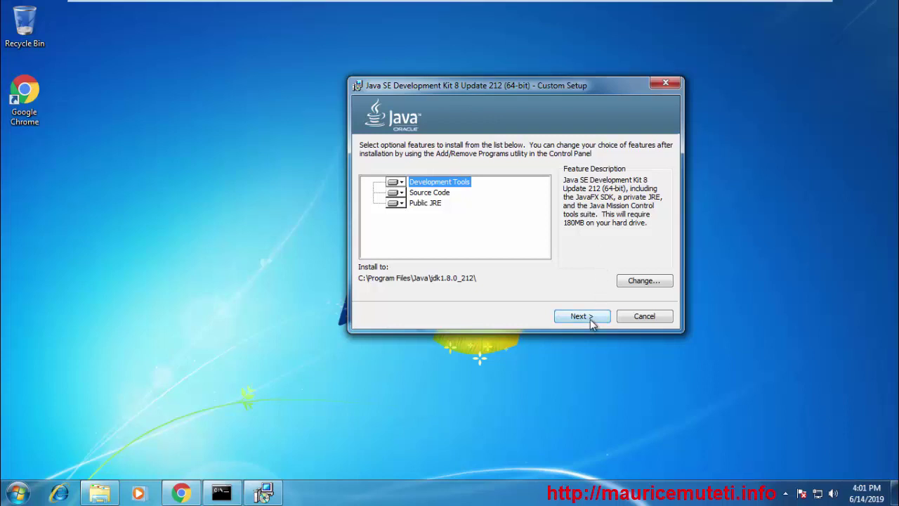
{"action": "left_click", "coordinate": [591, 319]}
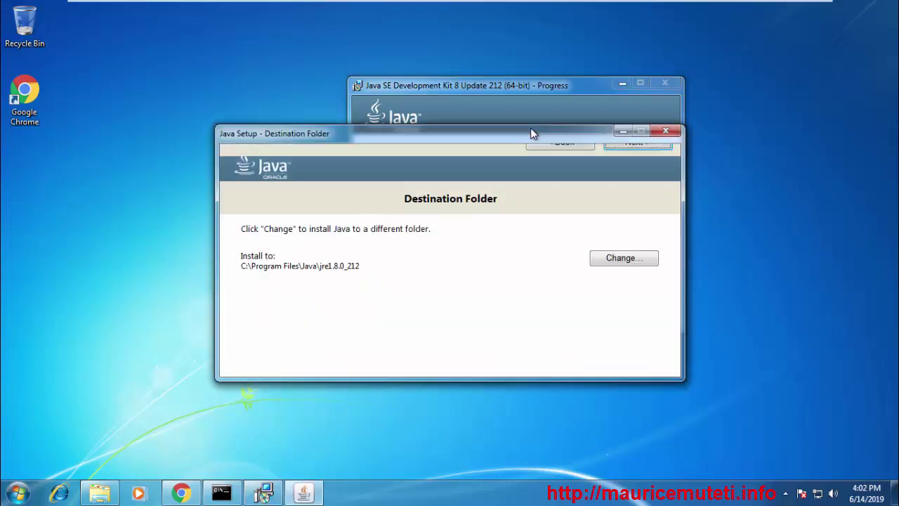
Keep the default JRE destination folder, then close the installer after JDK 8 Update 212 installs
{"action": "left_click", "coordinate": [633, 146]}
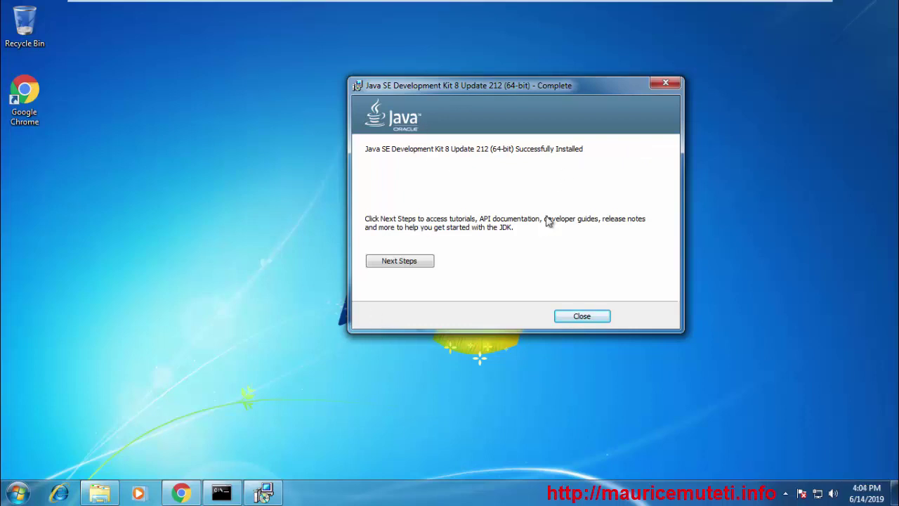
{"action": "left_click", "coordinate": [583, 316]}
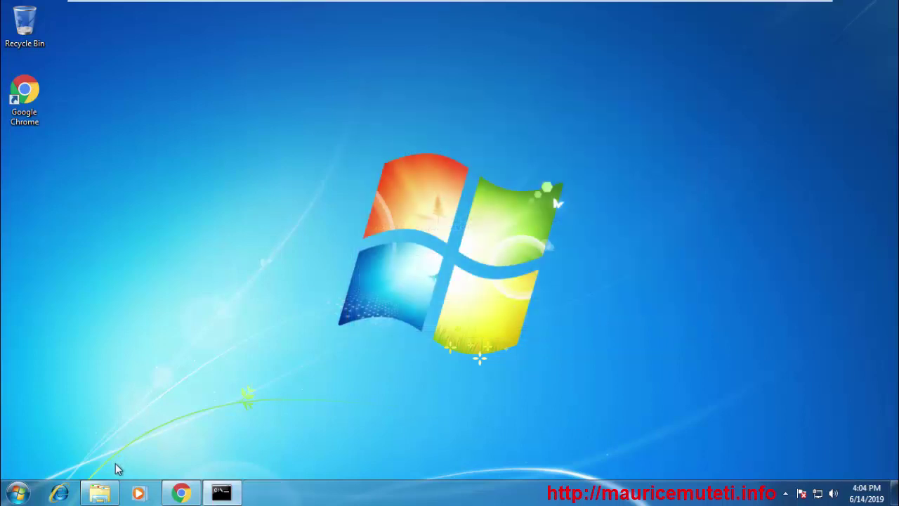
Browse to C:\Program Files\Java and open jdk1.8.0_212 in a separate Explorer window
{"action": "left_click", "coordinate": [99, 492]}
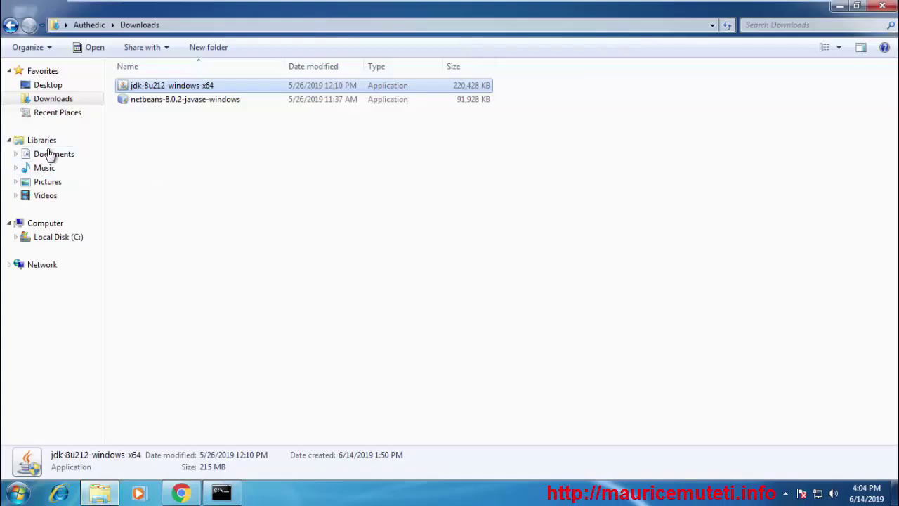
{"action": "left_click", "coordinate": [50, 224]}
{"action": "double_click", "coordinate": [215, 95]}
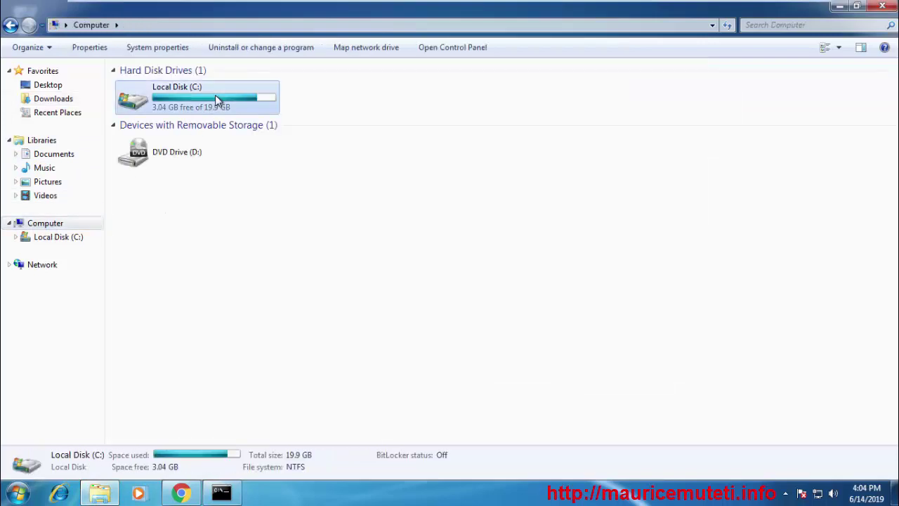
{"action": "double_click", "coordinate": [186, 99]}
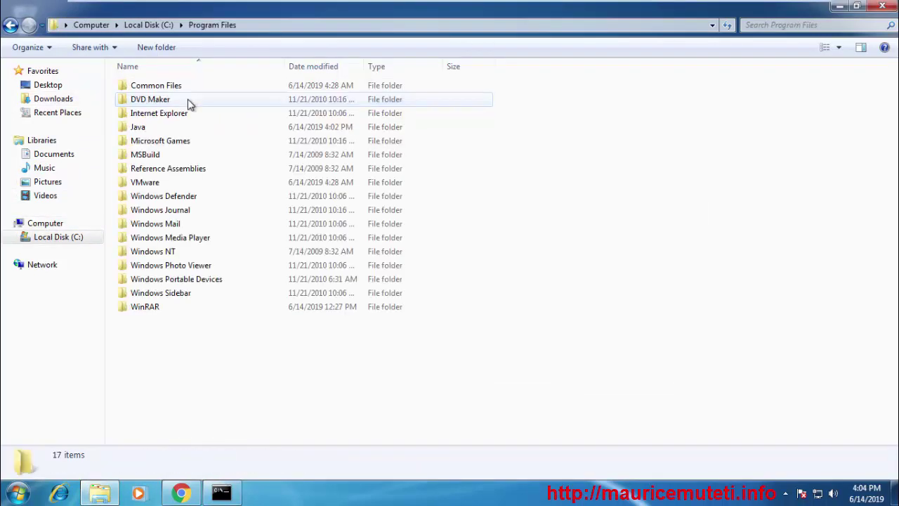
{"action": "double_click", "coordinate": [188, 126]}
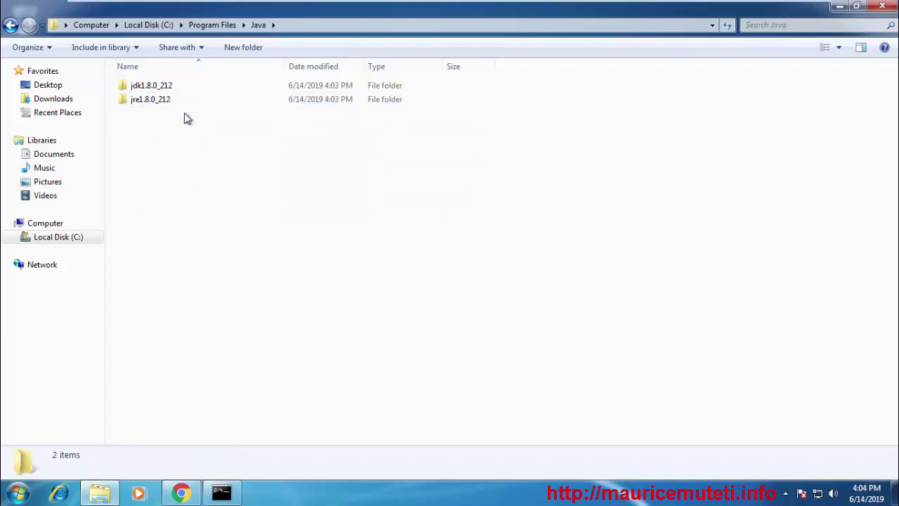
{"action": "right_click", "coordinate": [175, 85]}
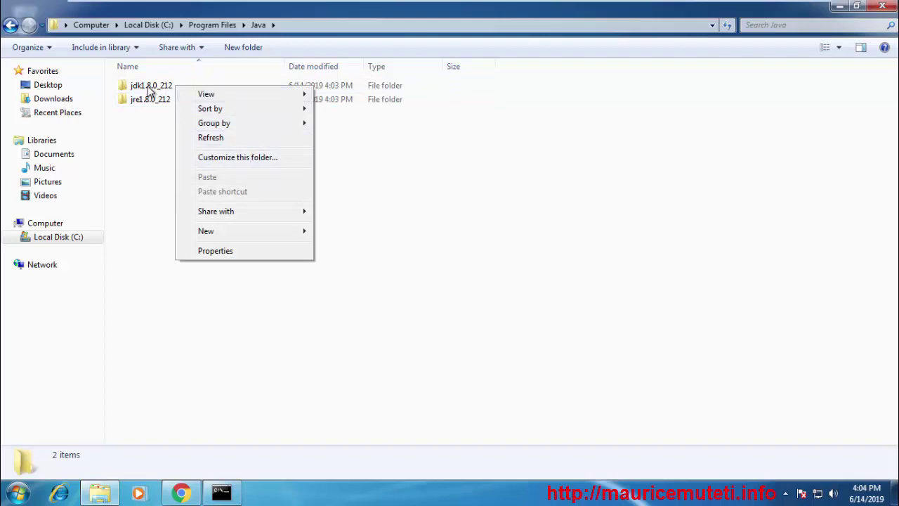
{"action": "left_click", "coordinate": [149, 87]}
{"action": "right_click", "coordinate": [149, 87]}
{"action": "left_click", "coordinate": [225, 109]}
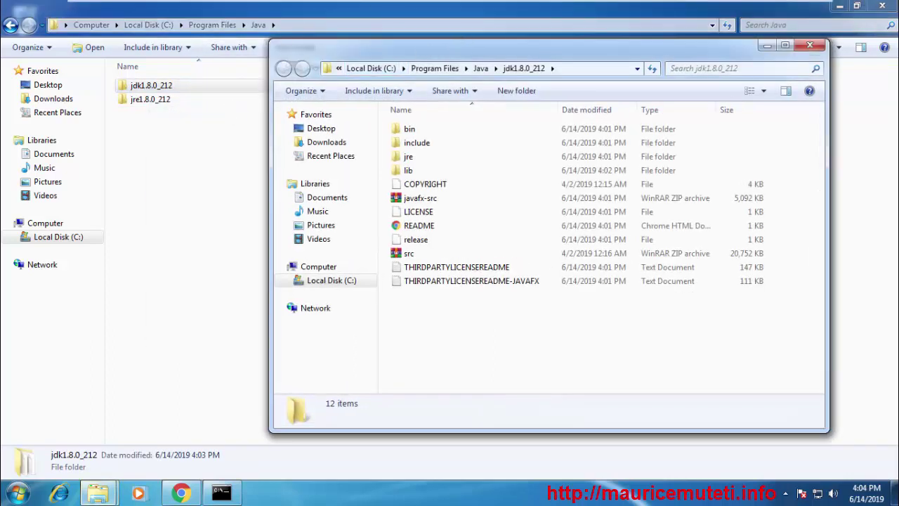
Place the two Explorer windows side by side, with the right one at the Java folder
{"action": "left_click_drag", "start_coordinate": [395, 8], "coordinate": [4, 79]}
{"action": "left_click_drag", "start_coordinate": [532, 45], "coordinate": [898, 46]}
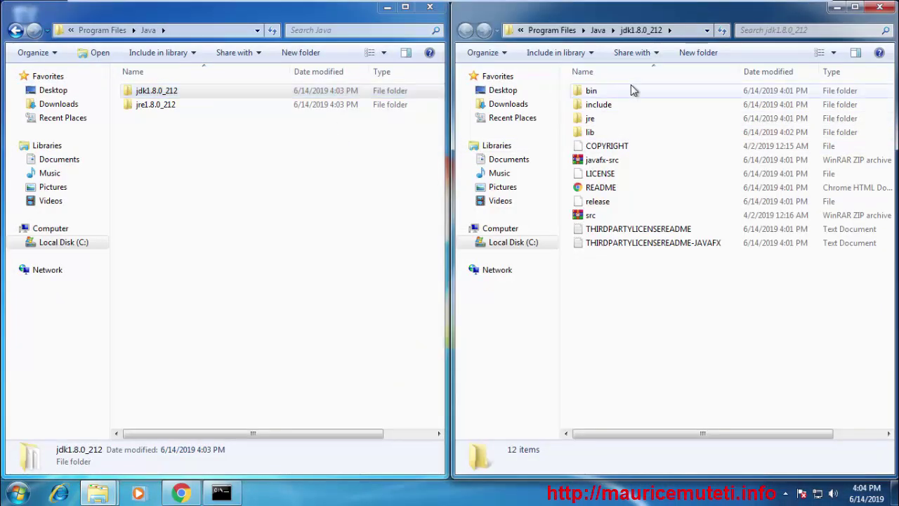
{"action": "left_click", "coordinate": [583, 30]}
{"action": "left_click", "coordinate": [608, 92]}
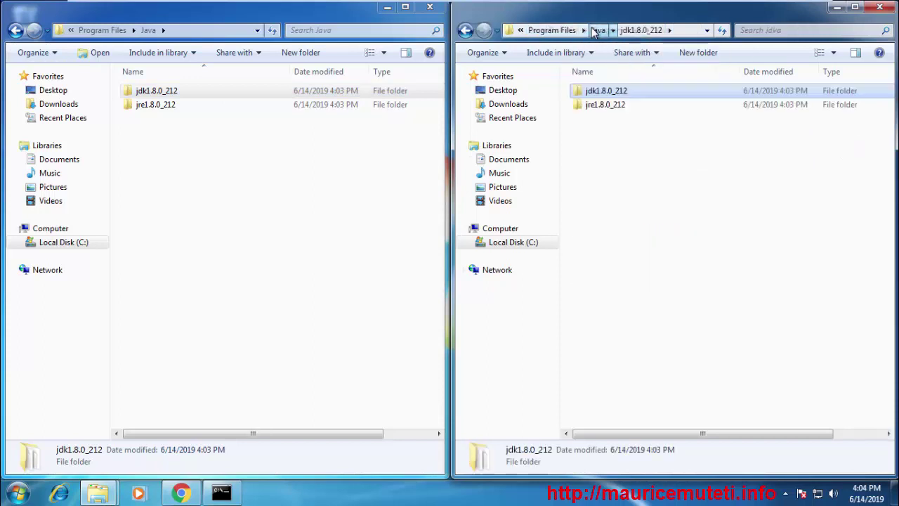
Open jdk1.8.0_212\bin on the left and jre1.8.0_212\bin on the right
{"action": "double_click", "coordinate": [191, 92]}
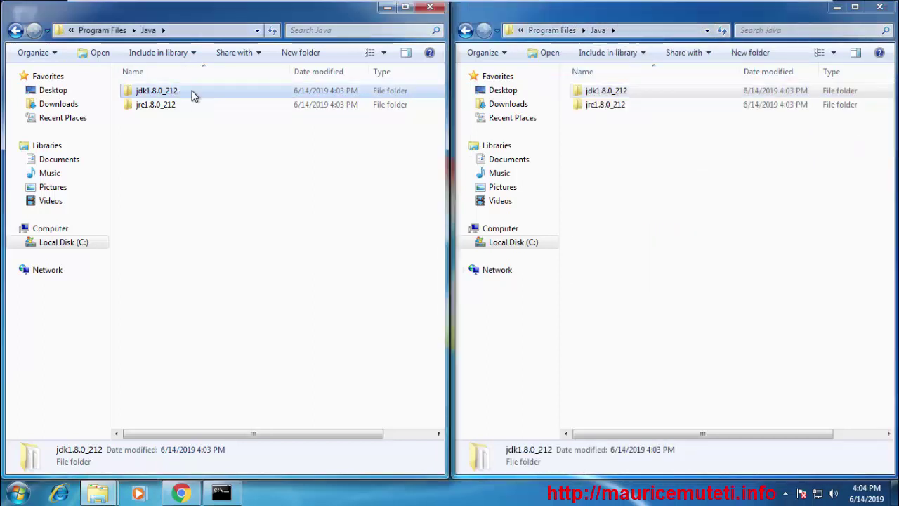
{"action": "double_click", "coordinate": [646, 105]}
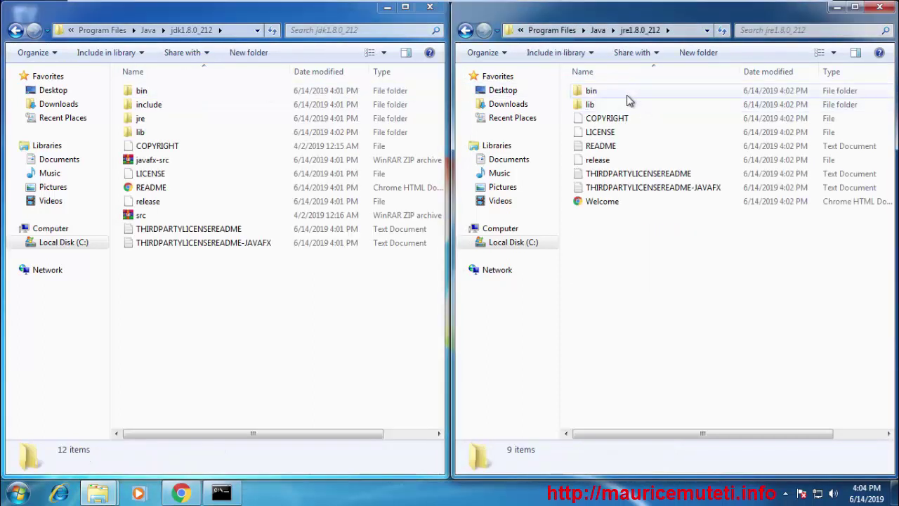
{"action": "left_click", "coordinate": [635, 96]}
{"action": "double_click", "coordinate": [635, 96]}
{"action": "double_click", "coordinate": [188, 89]}
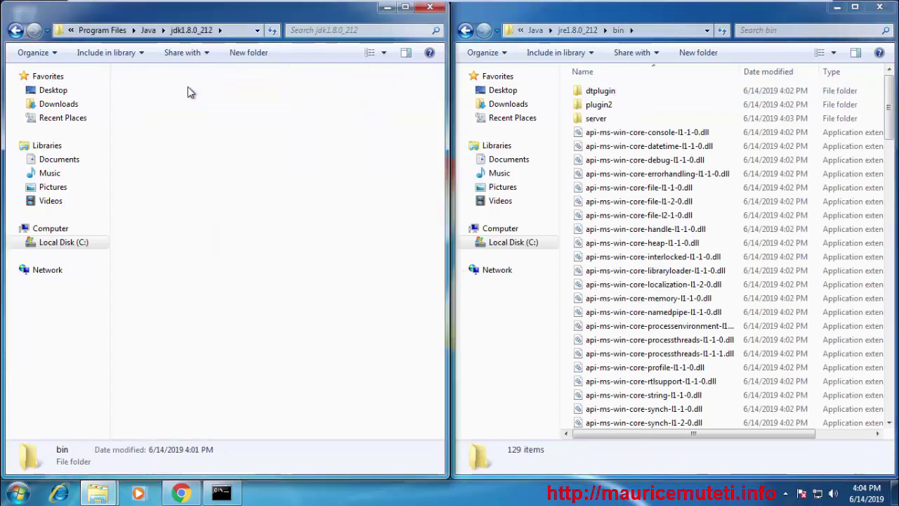
{"action": "left_click", "coordinate": [18, 493]}
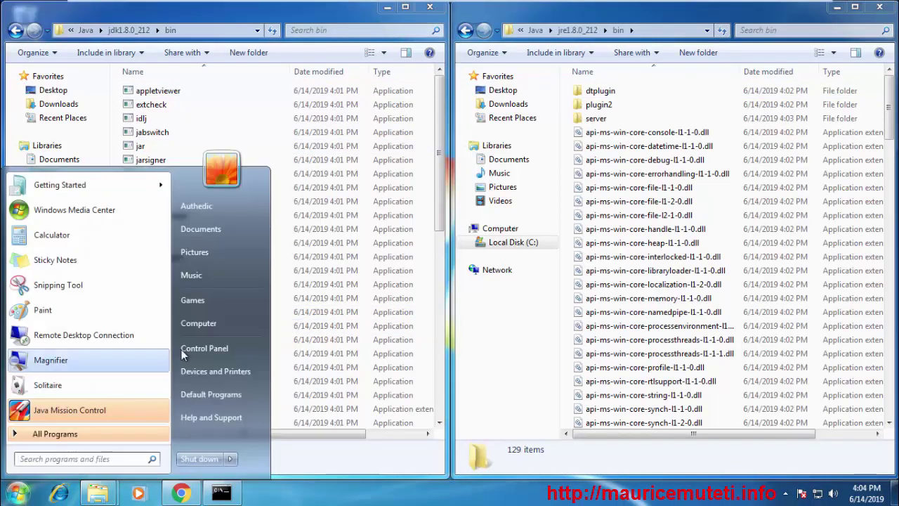
Open the computer's System properties window from Computer's context menu, maximized
{"action": "right_click", "coordinate": [239, 324]}
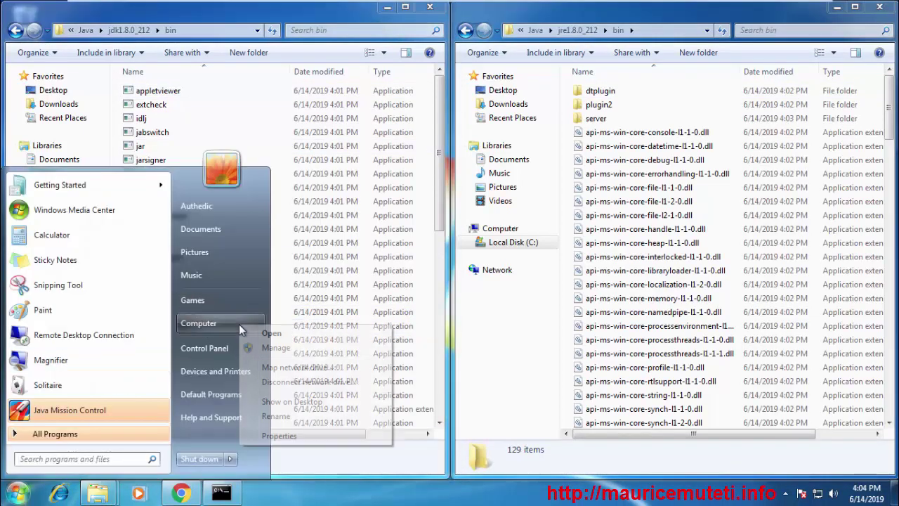
{"action": "left_click", "coordinate": [304, 434]}
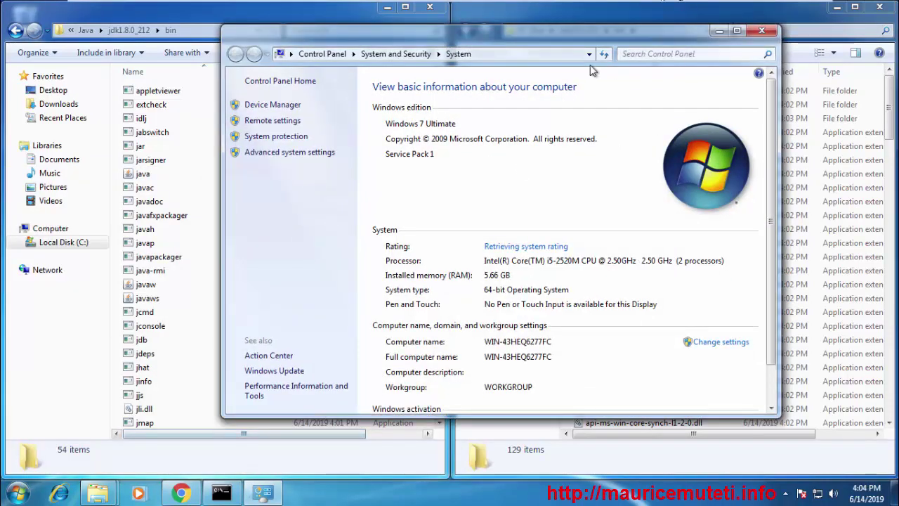
{"action": "double_click", "coordinate": [567, 40]}
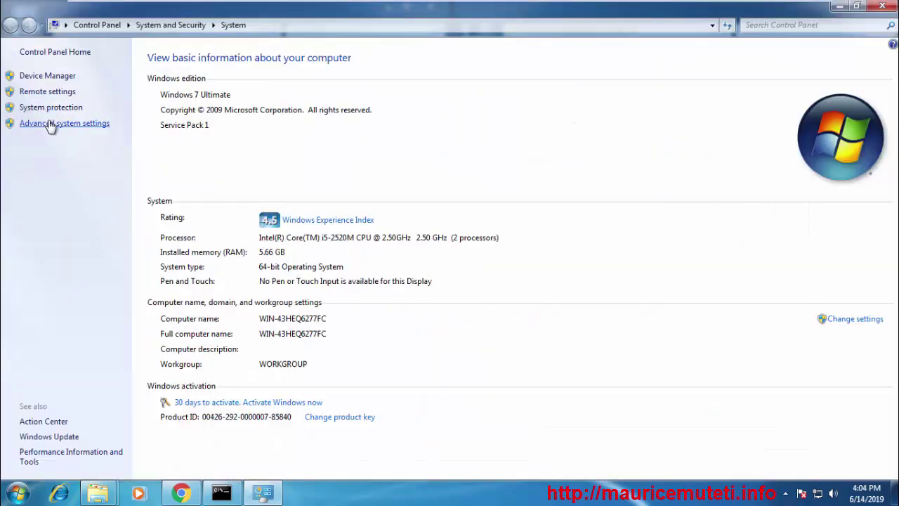
Open Environment Variables via Advanced system settings and scroll System variables toward Path
{"action": "left_click", "coordinate": [51, 124]}
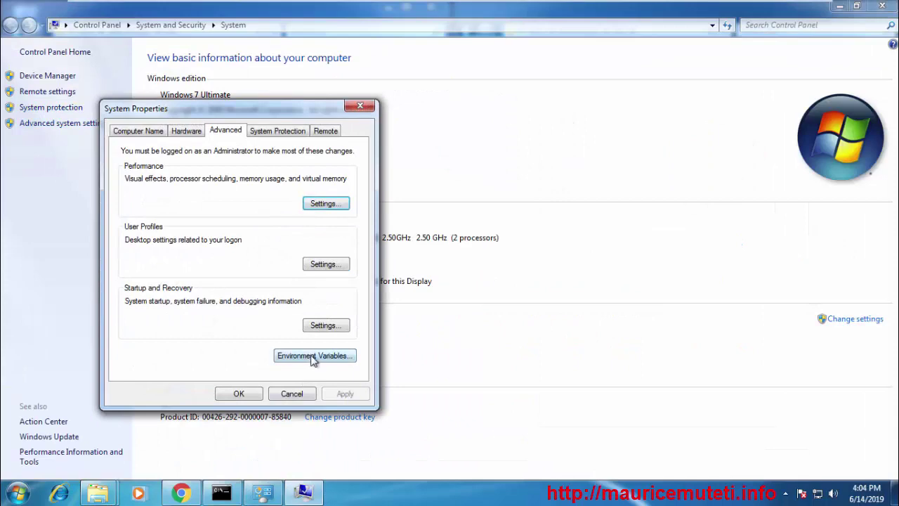
{"action": "left_click", "coordinate": [313, 360]}
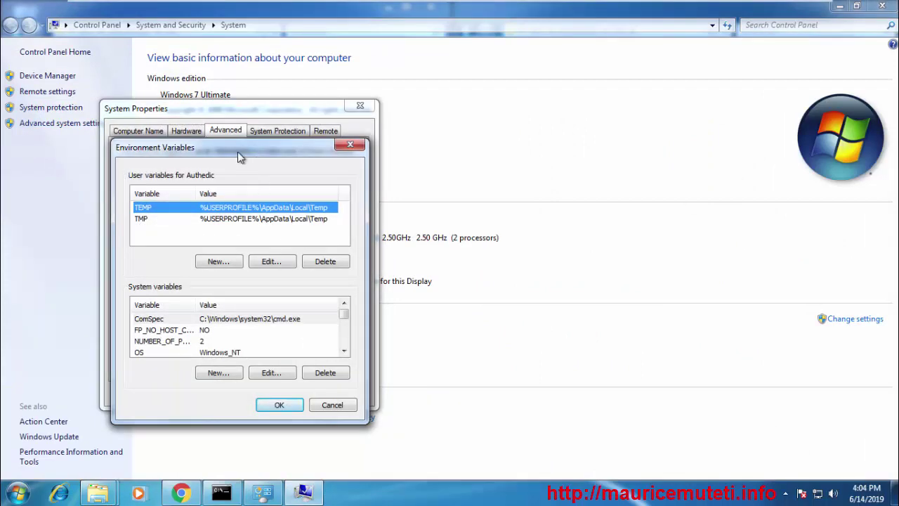
{"action": "left_click_drag", "start_coordinate": [238, 154], "coordinate": [416, 91]}
{"action": "left_click", "coordinate": [442, 276]}
{"action": "scroll", "coordinate": [444, 278], "scroll_direction": "down", "scroll_amount": 2}
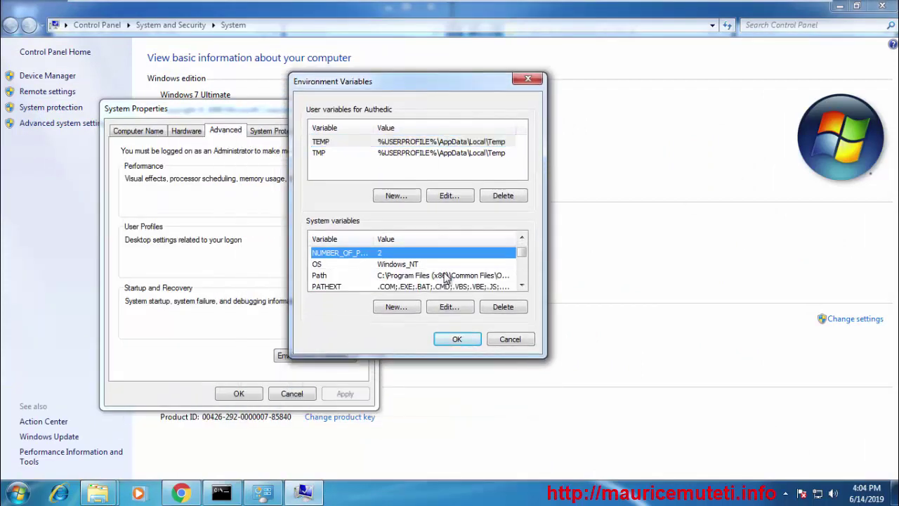
Delete the old Java jre entry from the end of the system Path value
{"action": "double_click", "coordinate": [402, 253]}
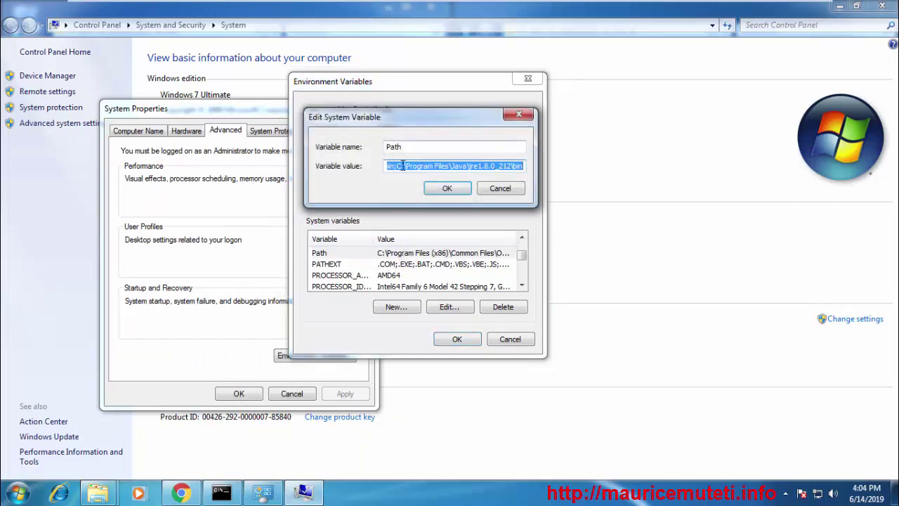
{"action": "left_click", "coordinate": [402, 166]}
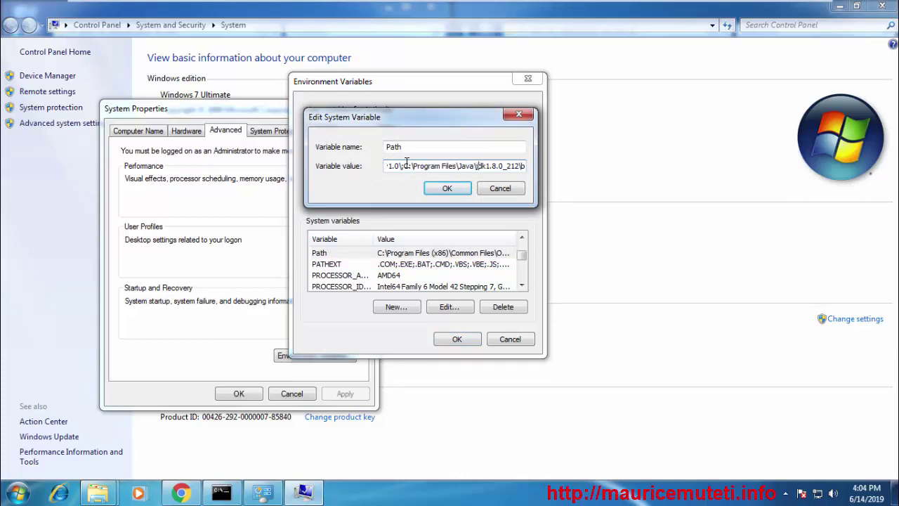
{"action": "left_click_drag", "start_coordinate": [404, 166], "coordinate": [639, 174]}
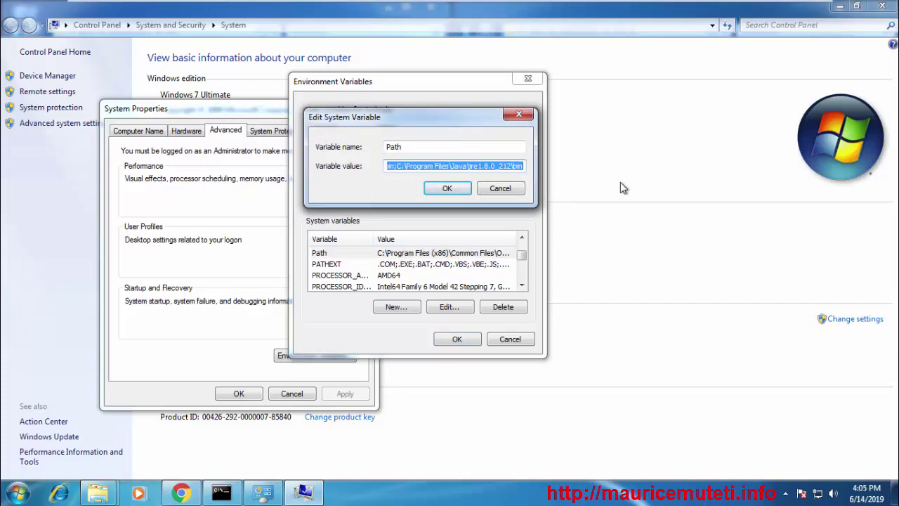
{"action": "key", "text": "BackSpace"}
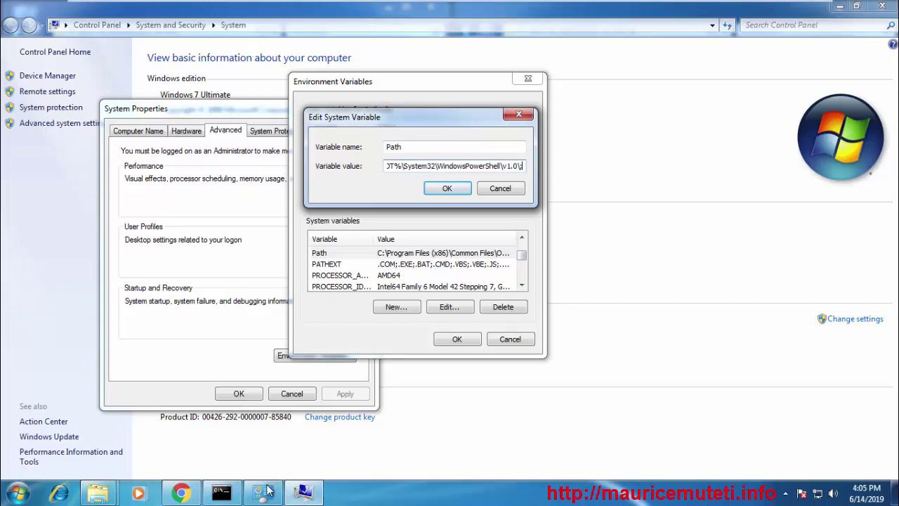
Append C:\Program Files\Java\jdk1.8.0_212\bin; to Path, copied from the JDK bin folder's address bar
{"action": "left_click", "coordinate": [99, 493]}
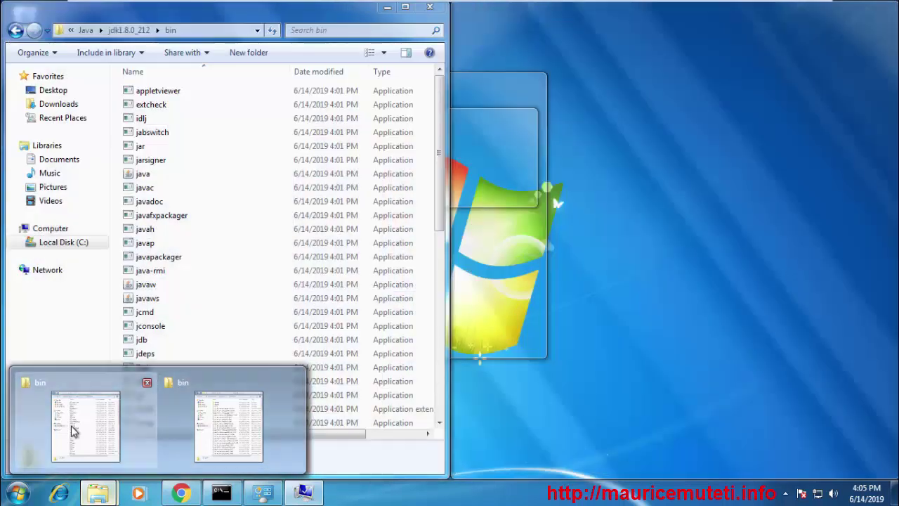
{"action": "left_click", "coordinate": [215, 437]}
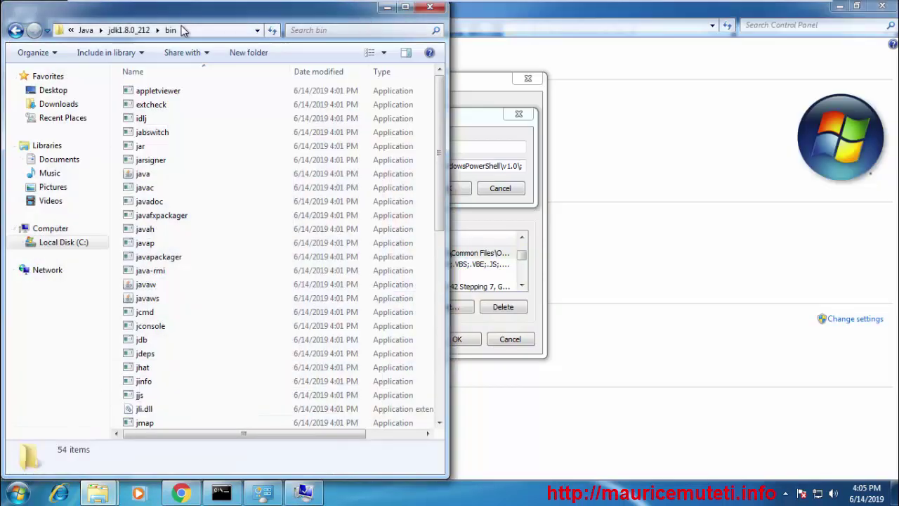
{"action": "left_click", "coordinate": [209, 32]}
{"action": "right_click", "coordinate": [211, 32]}
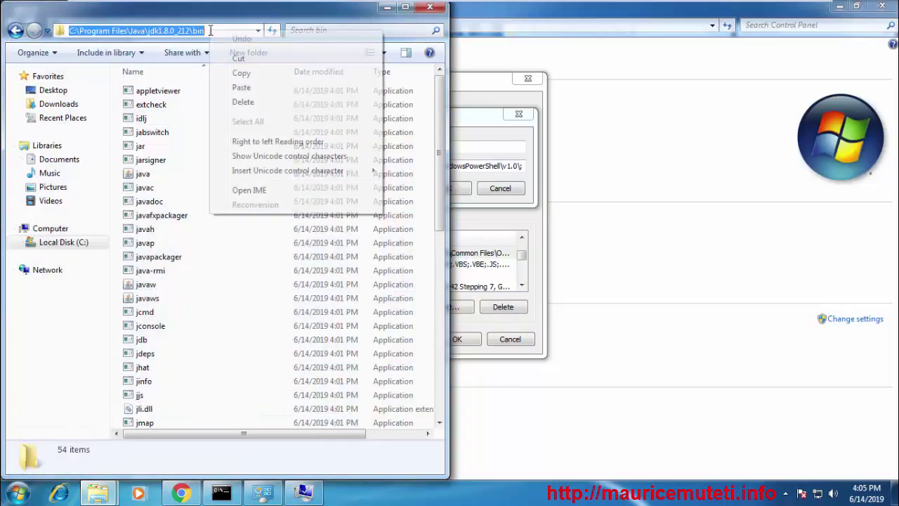
{"action": "left_click", "coordinate": [257, 72]}
{"action": "left_click", "coordinate": [431, 9]}
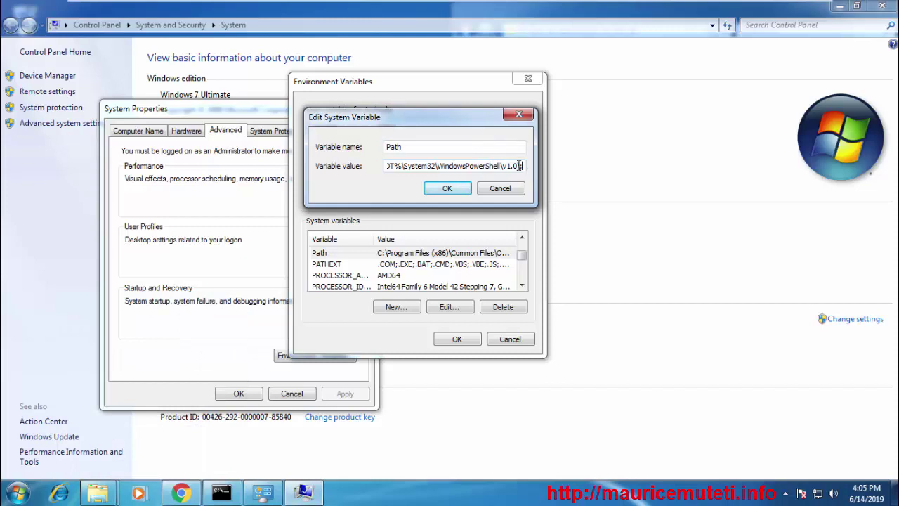
{"action": "type", "text": ";"}
{"action": "right_click", "coordinate": [523, 166]}
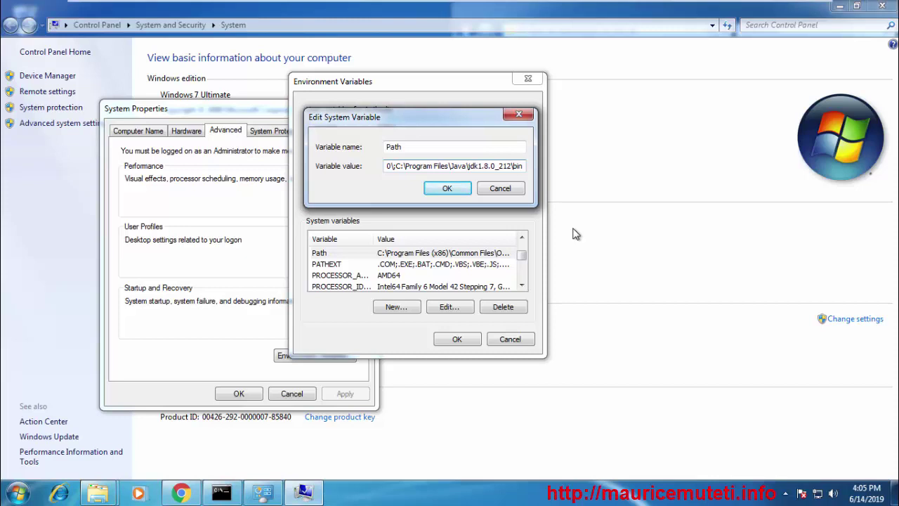
{"action": "type", "text": ";"}
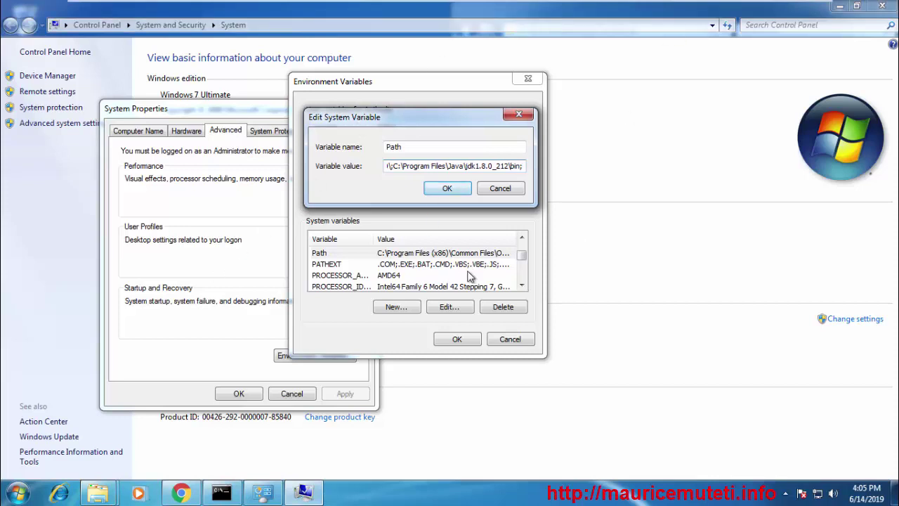
{"action": "left_click", "coordinate": [97, 495]}
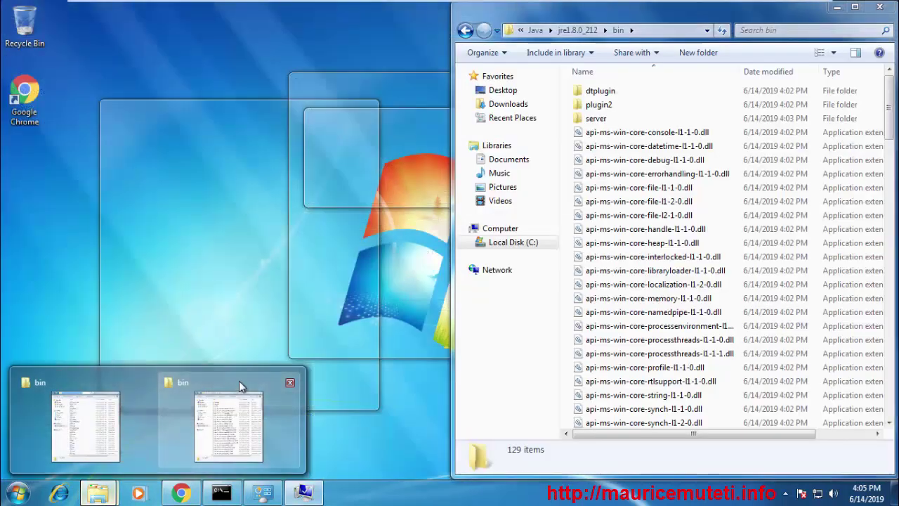
Paste C:\Program Files\Java\jre1.8.0_212\bin after the JDK entry in Path and save the variable
{"action": "left_click", "coordinate": [239, 376]}
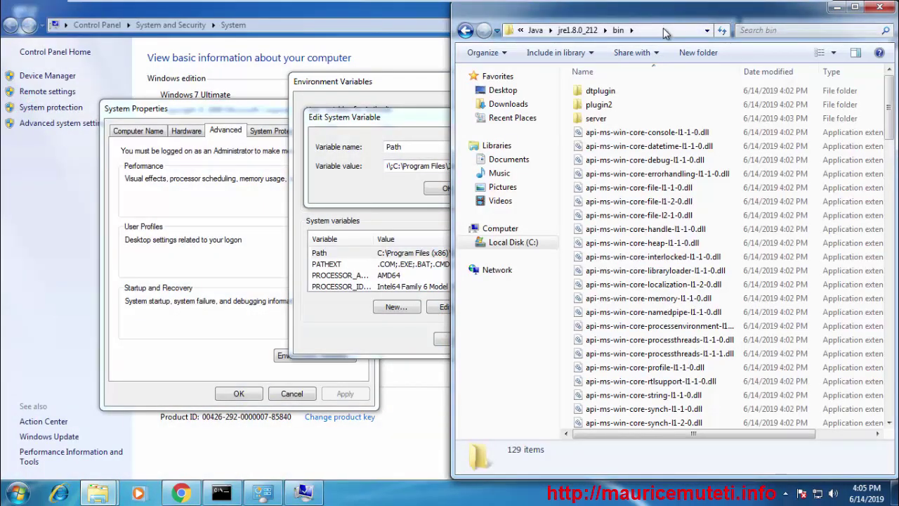
{"action": "left_click", "coordinate": [665, 31]}
{"action": "right_click", "coordinate": [664, 29]}
{"action": "left_click", "coordinate": [744, 71]}
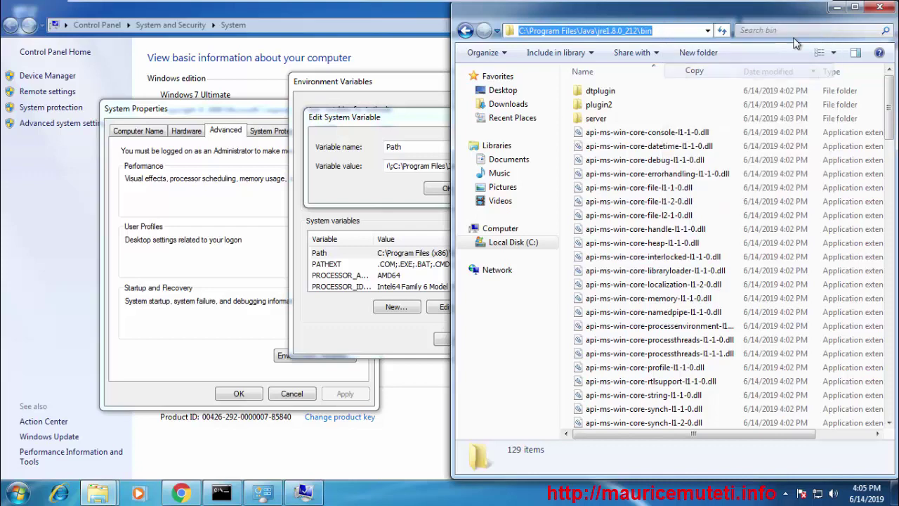
{"action": "left_click", "coordinate": [838, 8]}
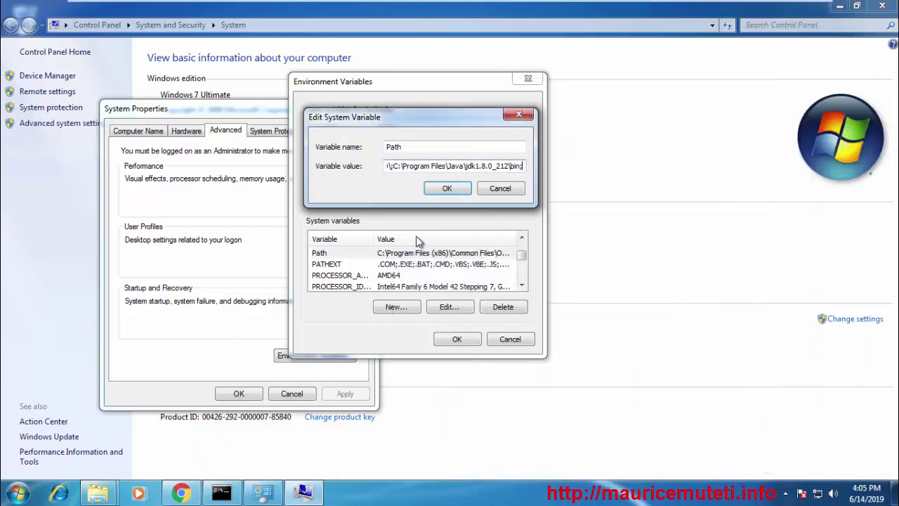
{"action": "right_click", "coordinate": [524, 167]}
{"action": "left_click", "coordinate": [588, 225]}
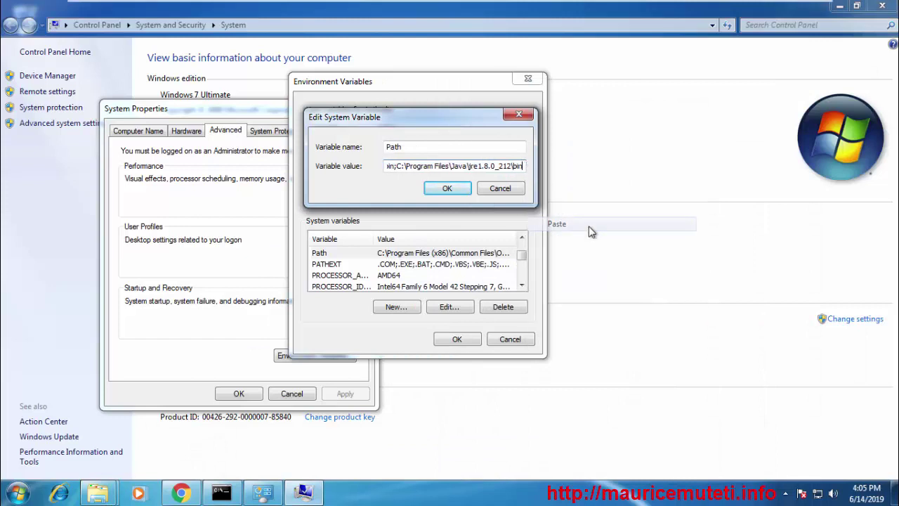
{"action": "left_click", "coordinate": [449, 189]}
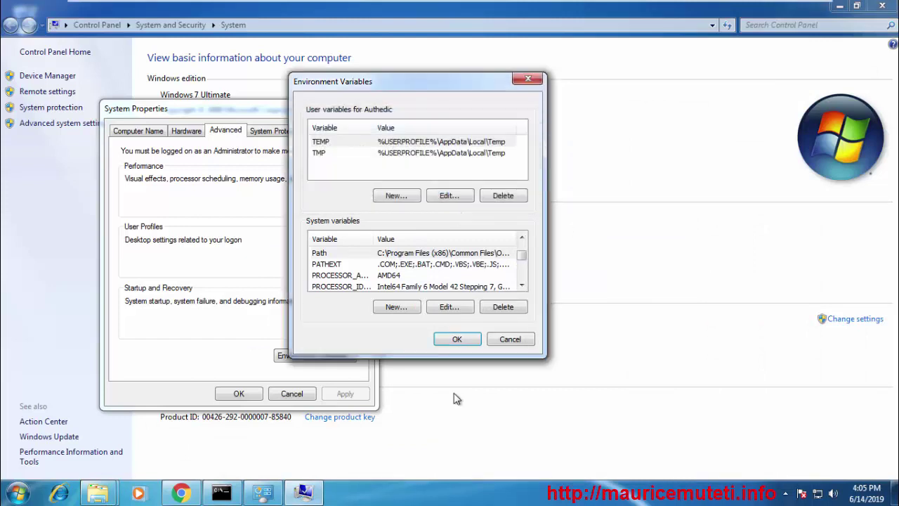
Accept the Environment Variables changes to return to System Properties
{"action": "left_click", "coordinate": [466, 340]}
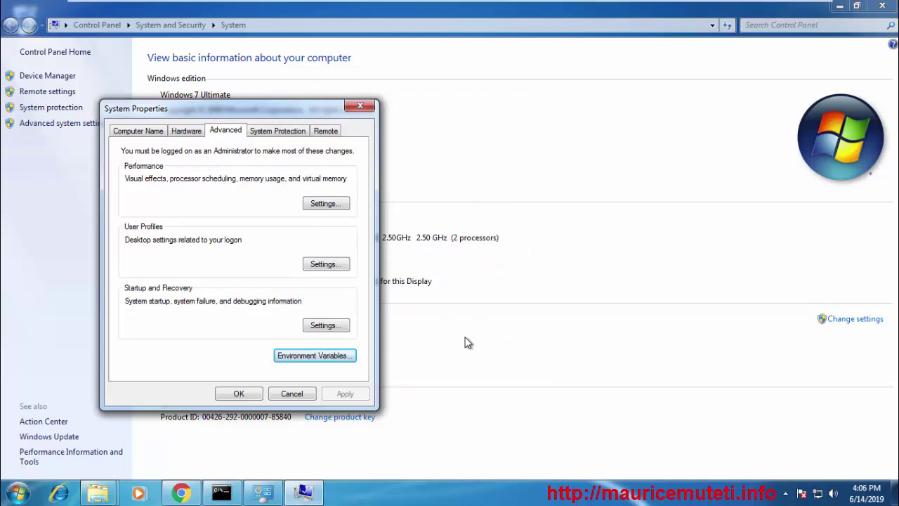
{"action": "mouse_move", "coordinate": [224, 494]}
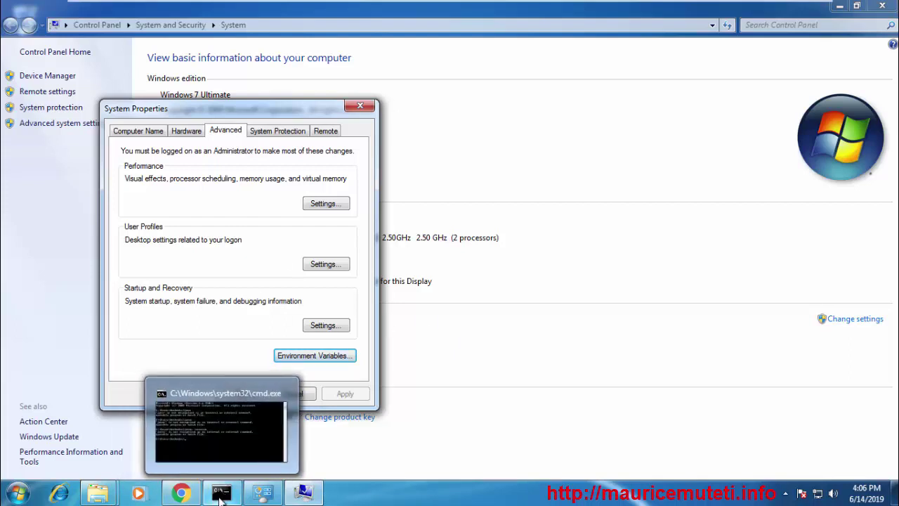
Rerun java and javac from the Command Prompt history to confirm both now run
{"action": "left_click", "coordinate": [221, 495]}
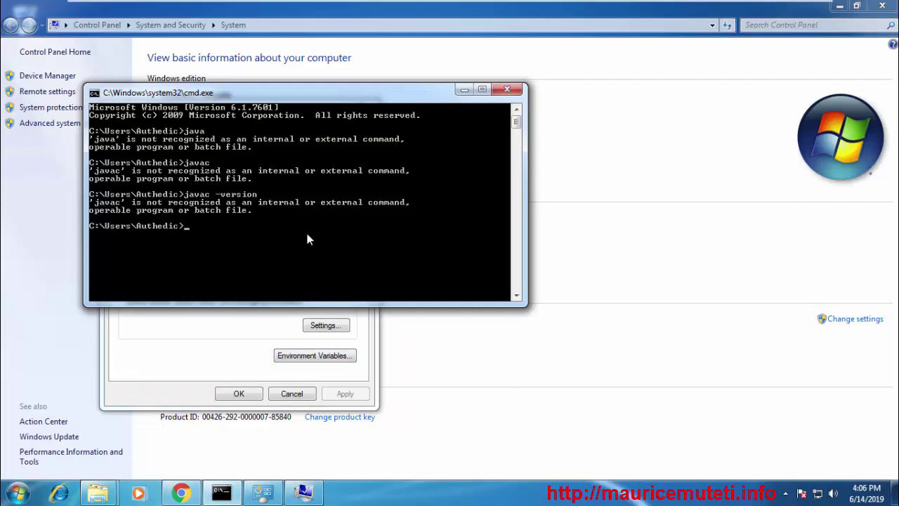
{"action": "key", "text": "Up"}
{"action": "key", "text": "Up"}
{"action": "key", "text": "Up"}
{"action": "key", "text": "Return"}
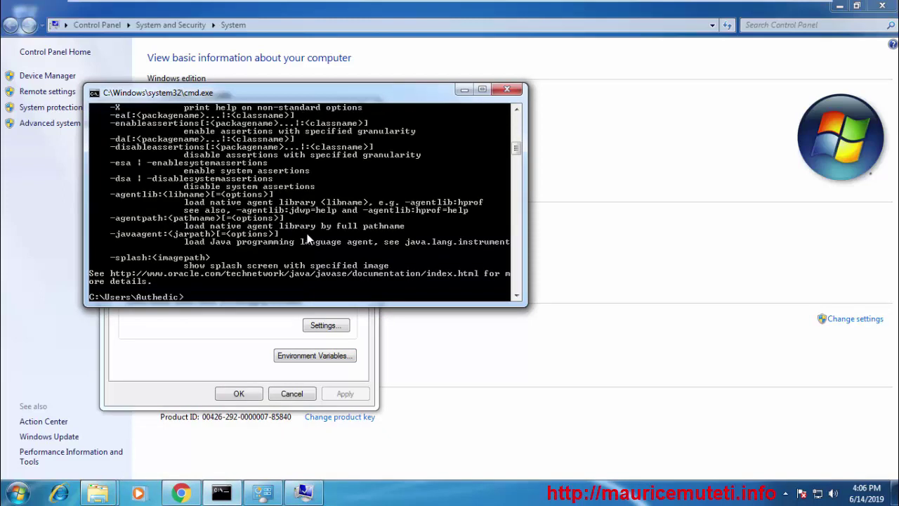
{"action": "key", "text": "Up"}
{"action": "key", "text": "Return"}
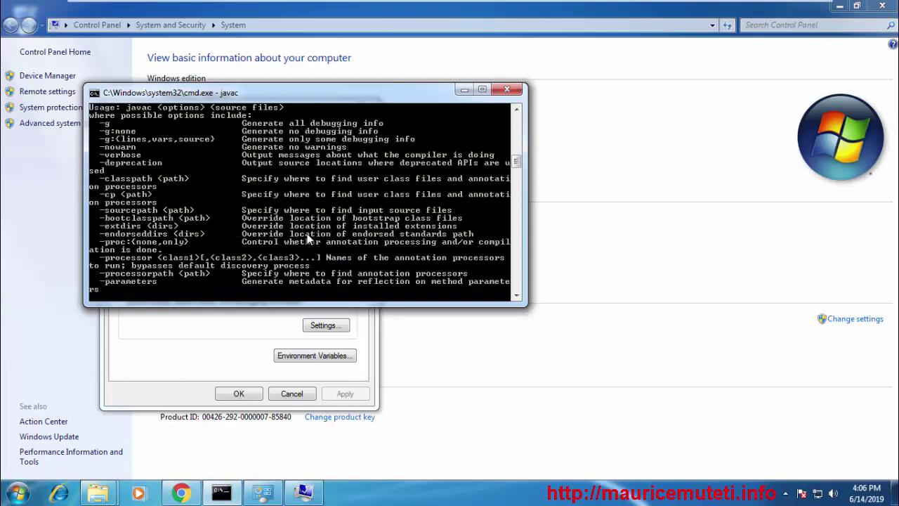
Run javac -version and confirm it reports javac 1.8.0_212 in the enlarged console
{"action": "key", "text": "Up"}
{"action": "key", "text": "Up"}
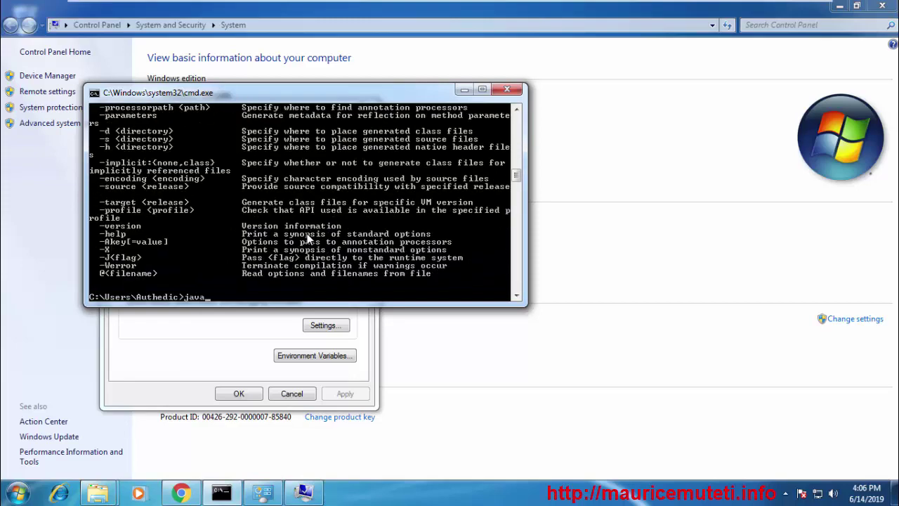
{"action": "type", "text": "c -version"}
{"action": "key", "text": "Return"}
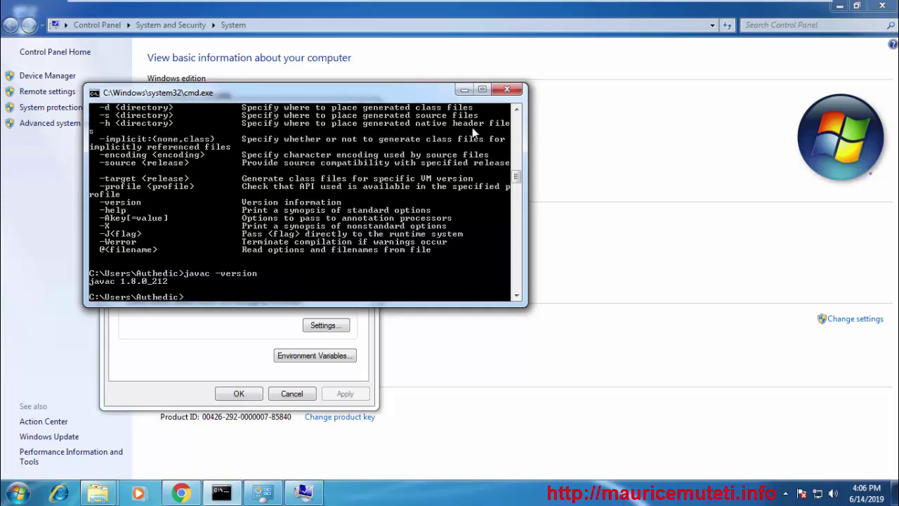
{"action": "left_click", "coordinate": [481, 91]}
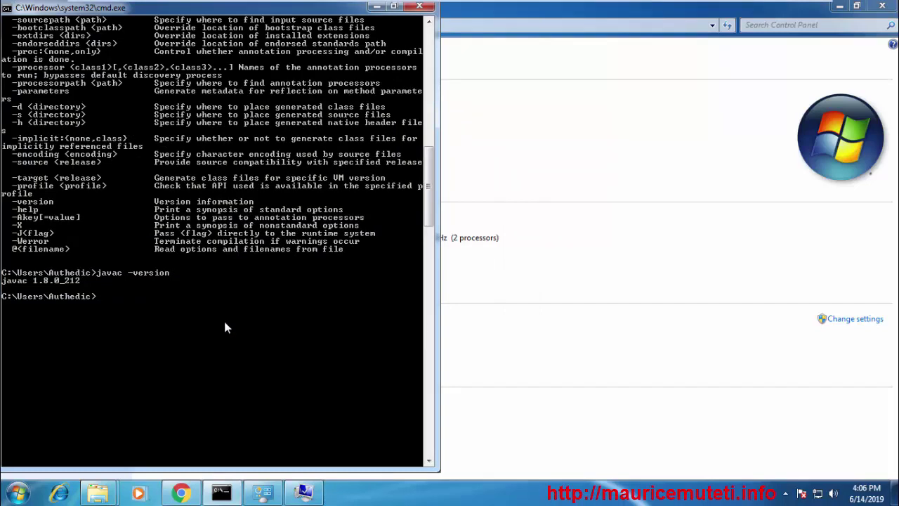
{"action": "left_click", "coordinate": [394, 7]}
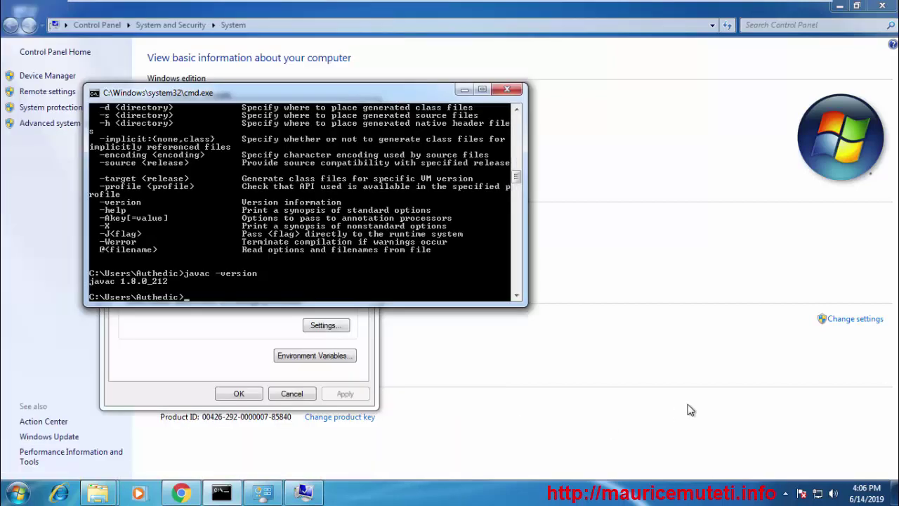
{"action": "left_click", "coordinate": [481, 89]}
{"action": "key", "text": "Return"}
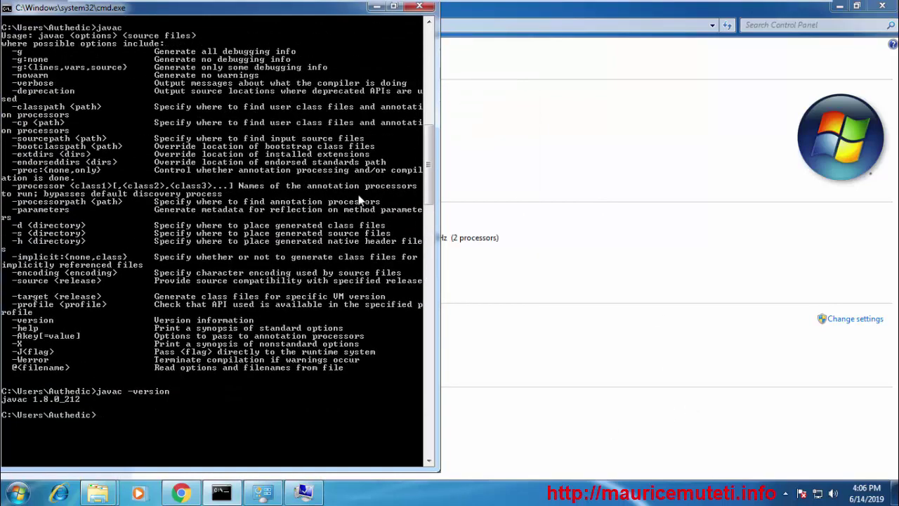
{"action": "scroll", "coordinate": [358, 195], "scroll_direction": "down", "scroll_amount": 1}
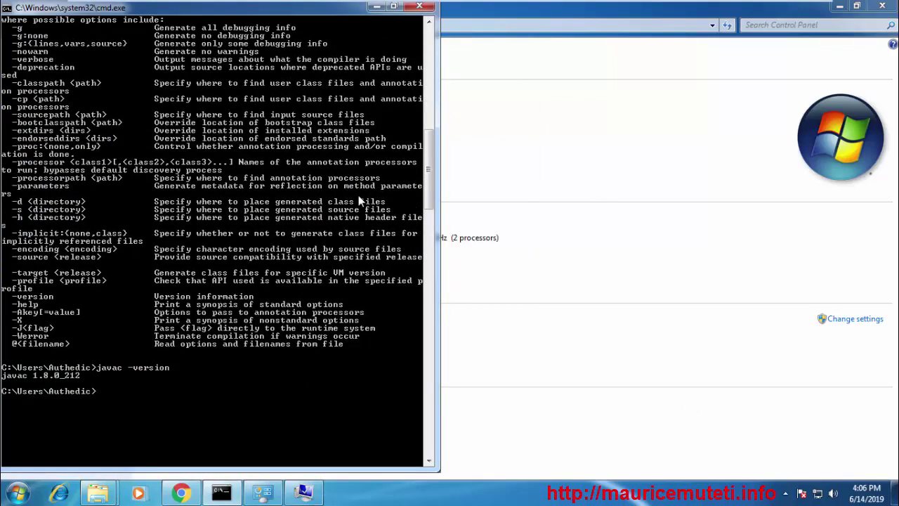
{"action": "scroll", "coordinate": [305, 202], "scroll_direction": "up", "scroll_amount": 12}
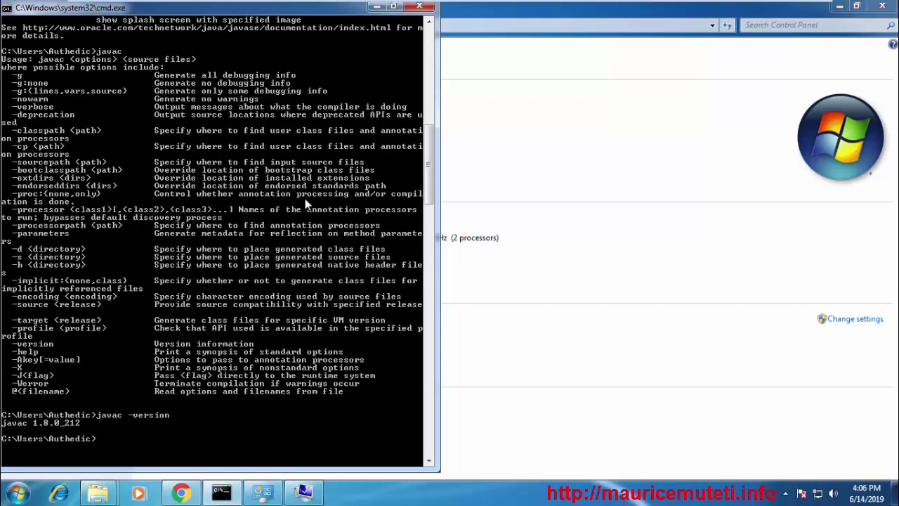
{"action": "scroll", "coordinate": [305, 202], "scroll_direction": "up", "scroll_amount": 12}
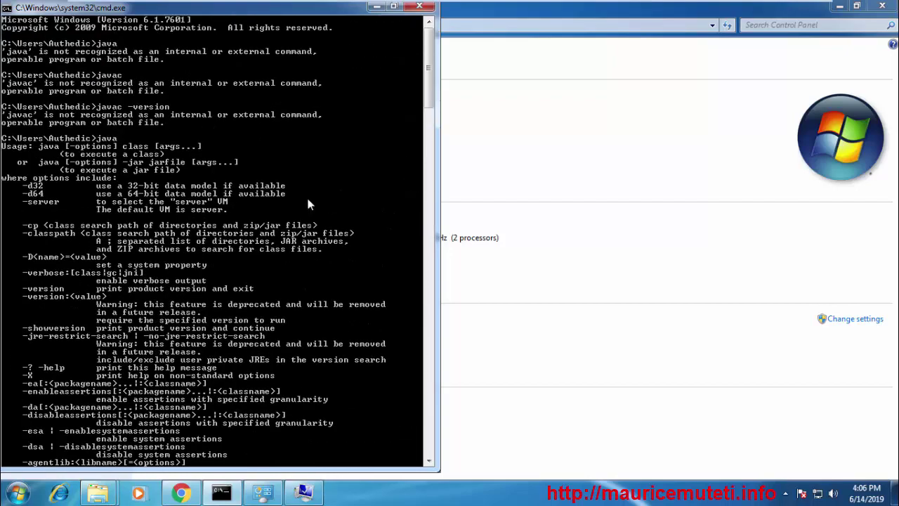
{"action": "left_click", "coordinate": [377, 7]}
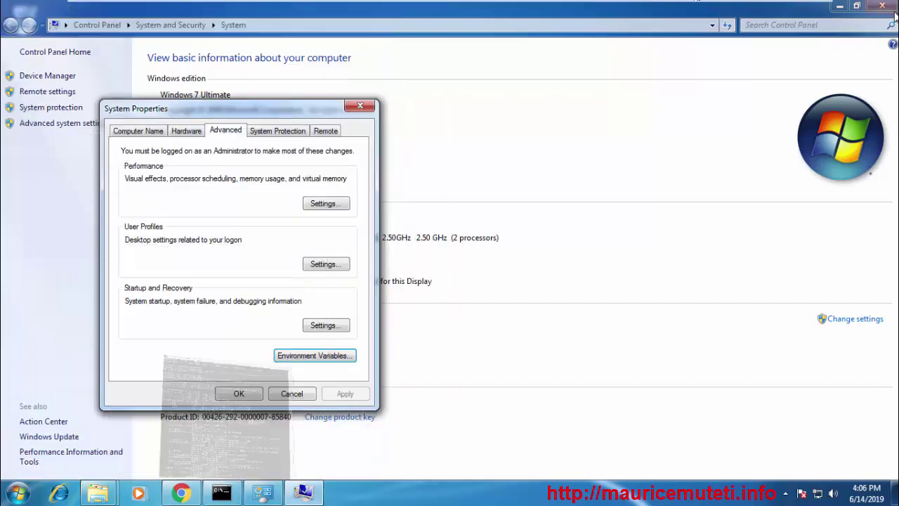
Minimize the System window, close System Properties, and open Control Panel from Start
{"action": "left_click", "coordinate": [839, 7]}
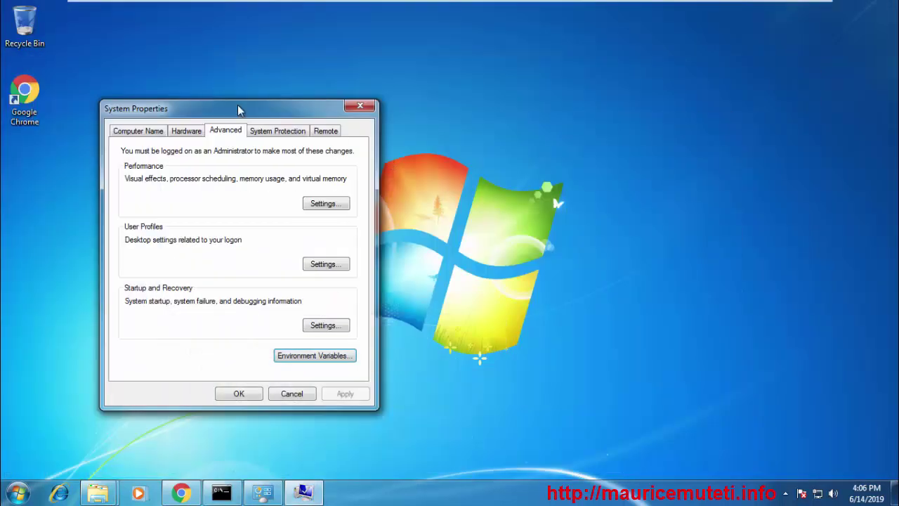
{"action": "left_click_drag", "start_coordinate": [237, 109], "coordinate": [540, 105]}
{"action": "left_click", "coordinate": [660, 106]}
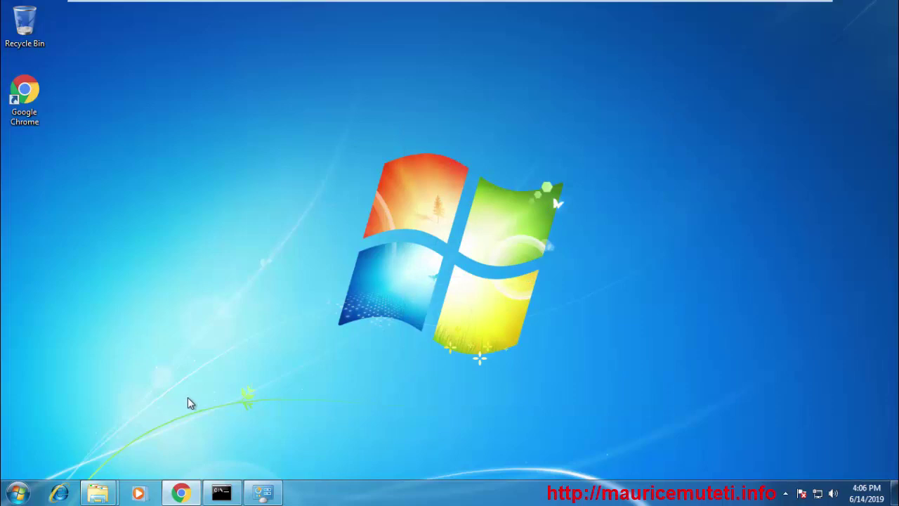
{"action": "left_click", "coordinate": [18, 493]}
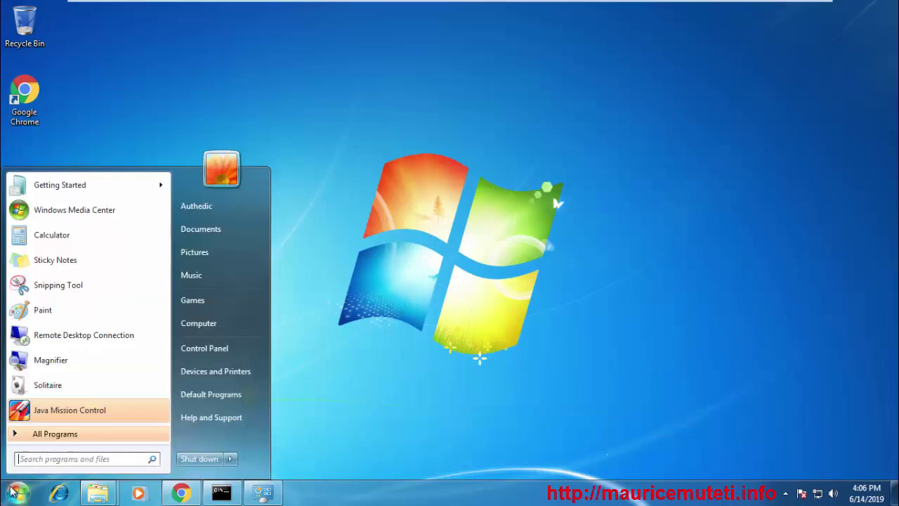
{"action": "left_click", "coordinate": [224, 351]}
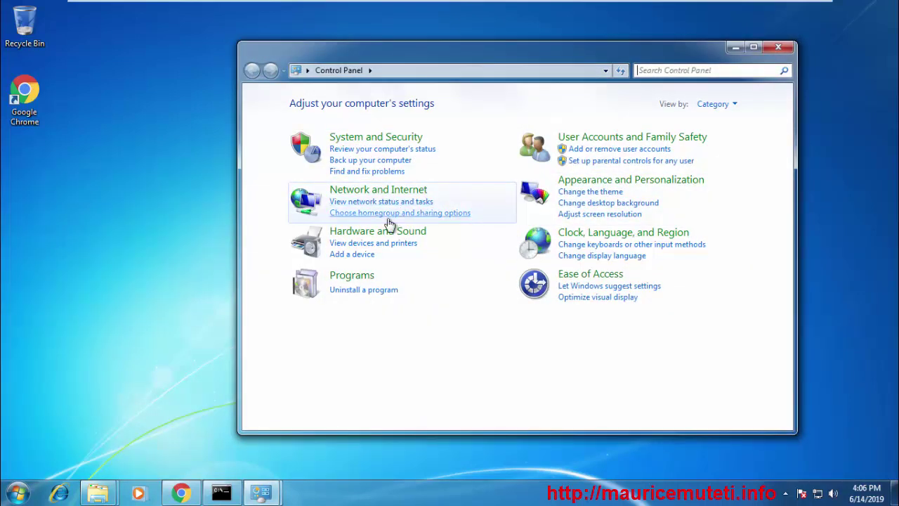
Open Programs and Features maximized and view installed programs, including JDK 8u212, as Extra Large Icons
{"action": "left_click", "coordinate": [358, 280]}
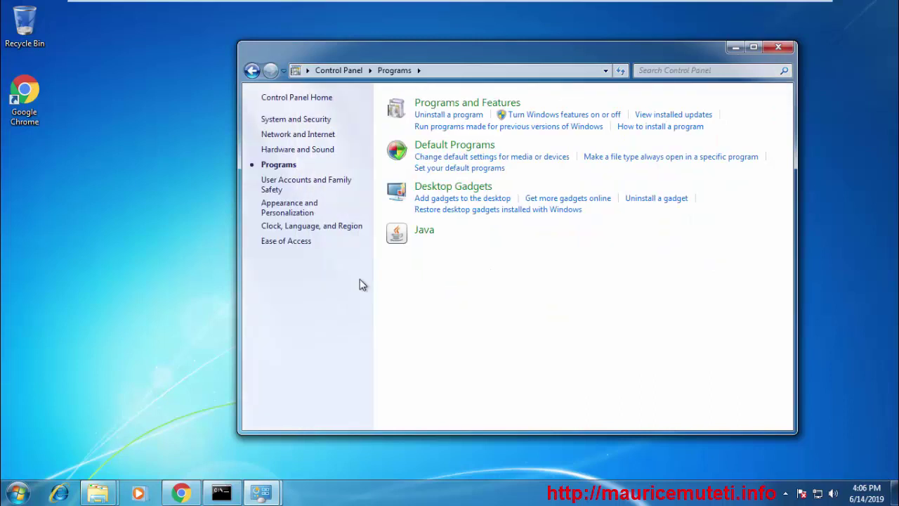
{"action": "left_click", "coordinate": [441, 104]}
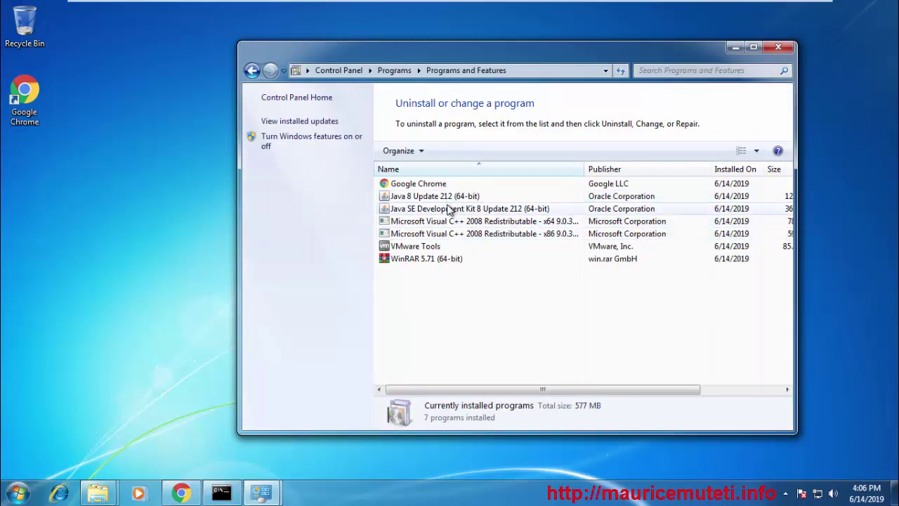
{"action": "left_click", "coordinate": [453, 209]}
{"action": "left_click", "coordinate": [753, 47]}
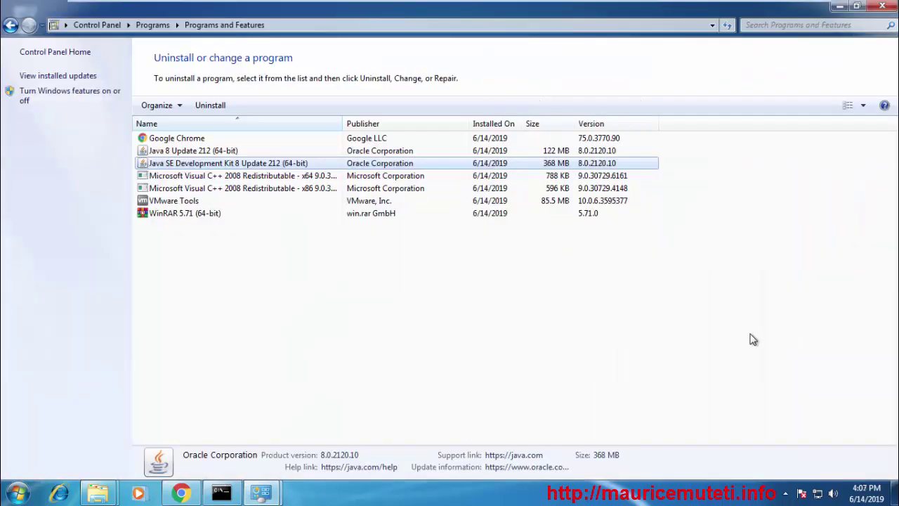
{"action": "left_click", "coordinate": [863, 104]}
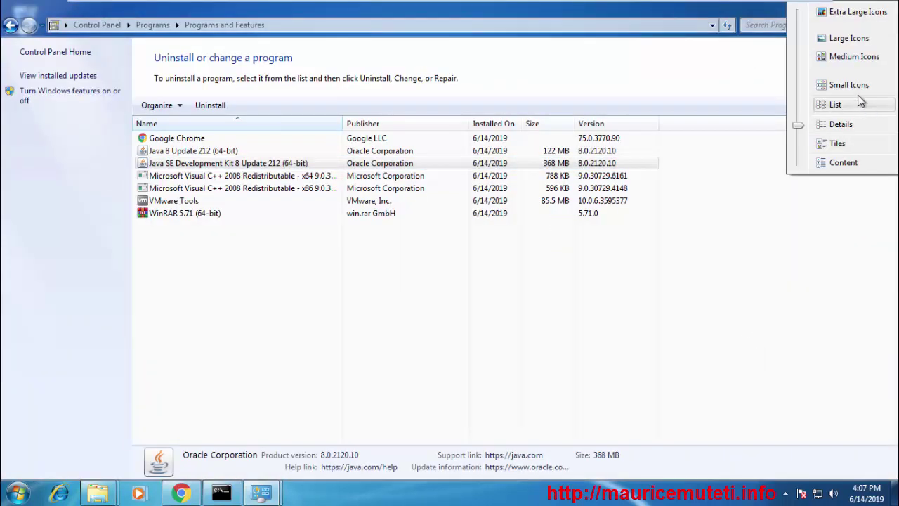
{"action": "left_click", "coordinate": [843, 12]}
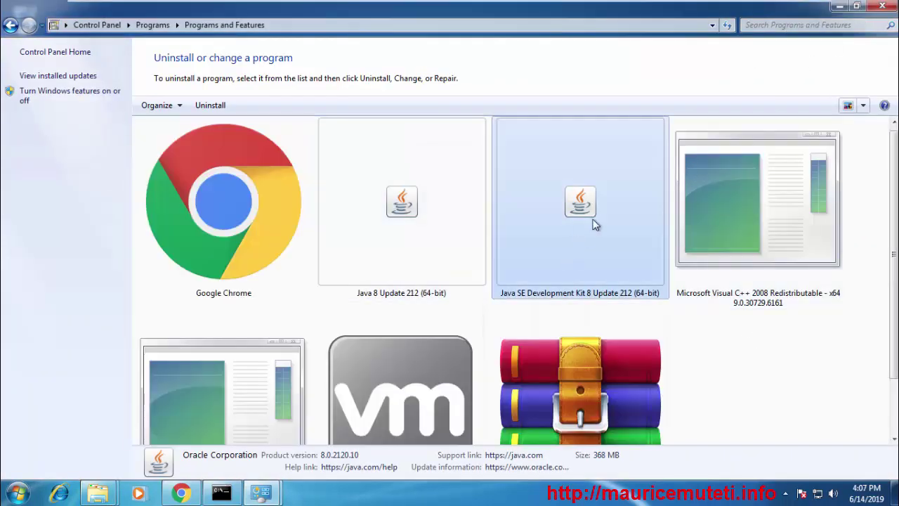
{"action": "left_click", "coordinate": [438, 200]}
{"action": "left_click", "coordinate": [546, 193]}
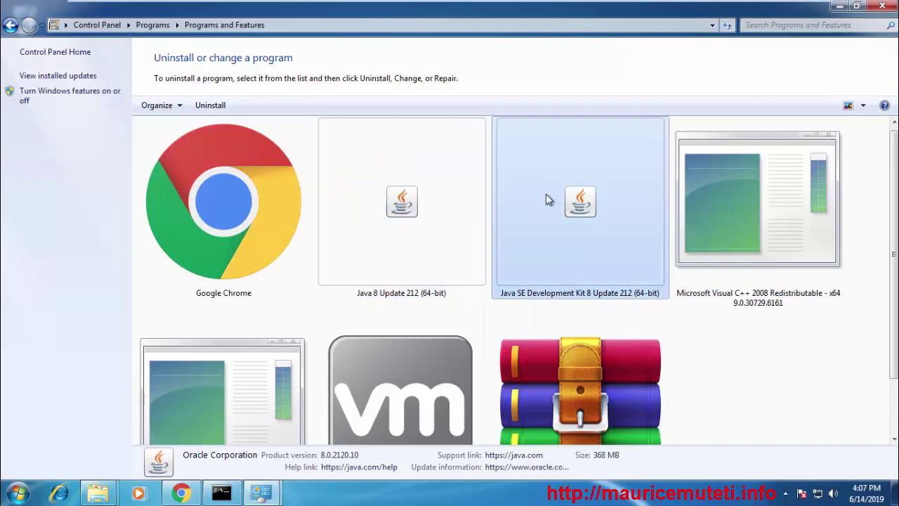